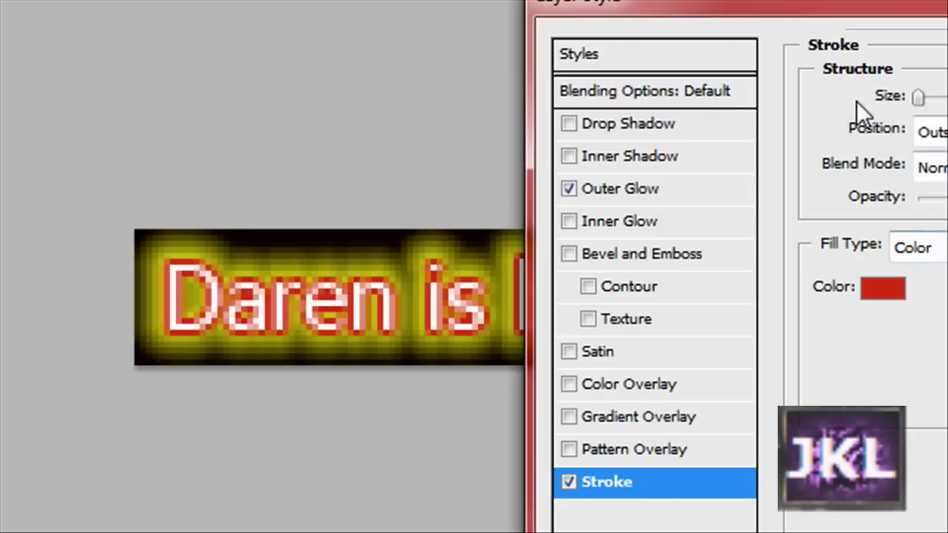
Change the text layer's Outer Glow colour to purple, hue 275° with RGB 145, 29, 226
click(607, 187)
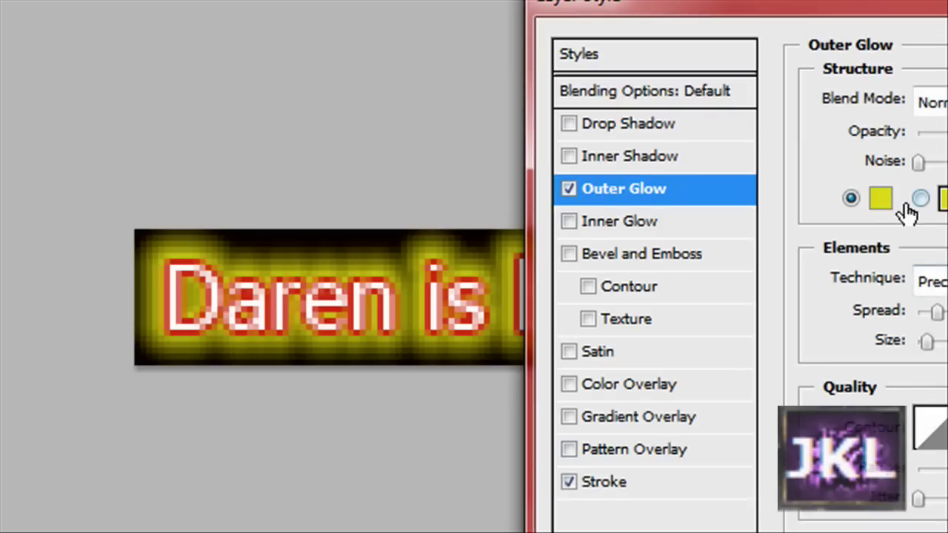
click(881, 197)
drag(648, 142, 656, 102)
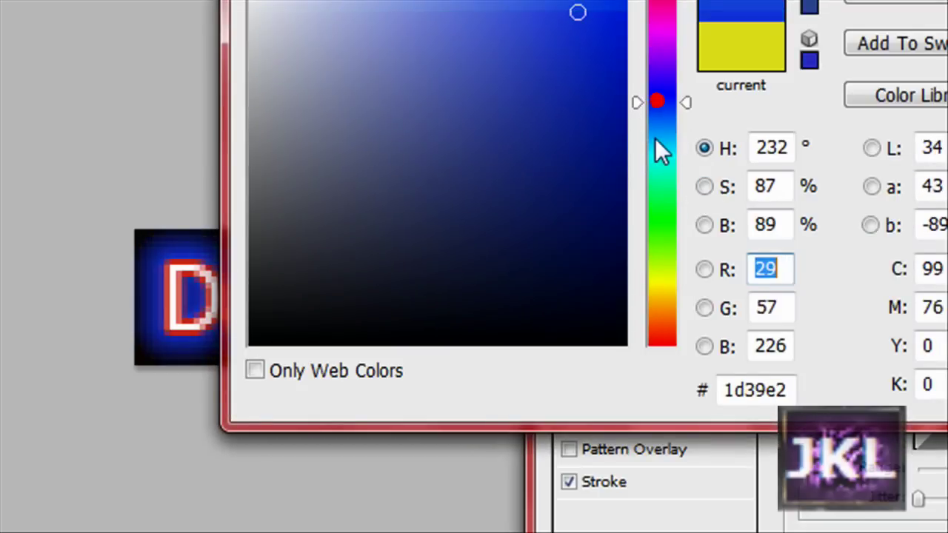
drag(473, 0, 534, 43)
mouse_move(717, 181)
mouse_down()
mouse_move(726, 102)
mouse_move(720, 123)
mouse_move(747, 119)
mouse_move(746, 132)
mouse_move(760, 42)
mouse_move(748, 51)
mouse_move(745, 121)
mouse_move(752, 85)
mouse_move(752, 100)
mouse_up()
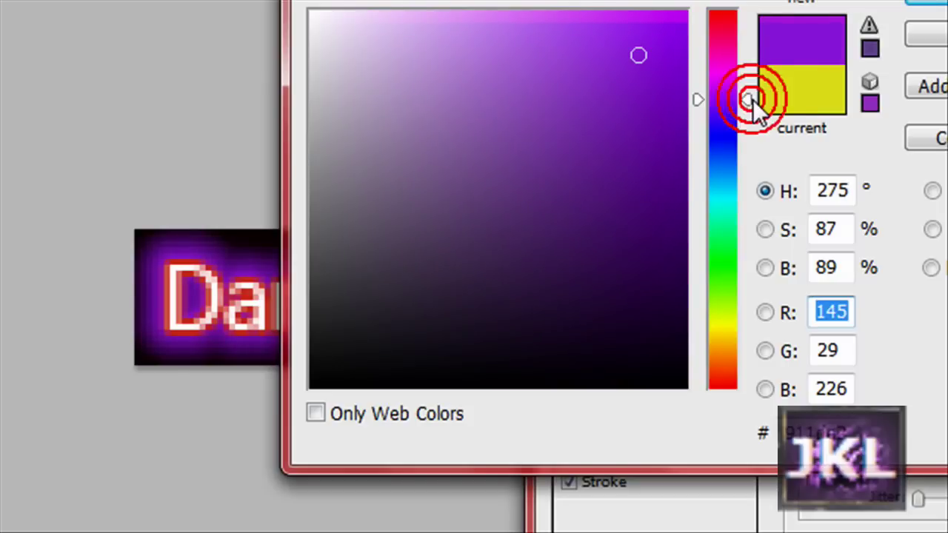
click(916, 2)
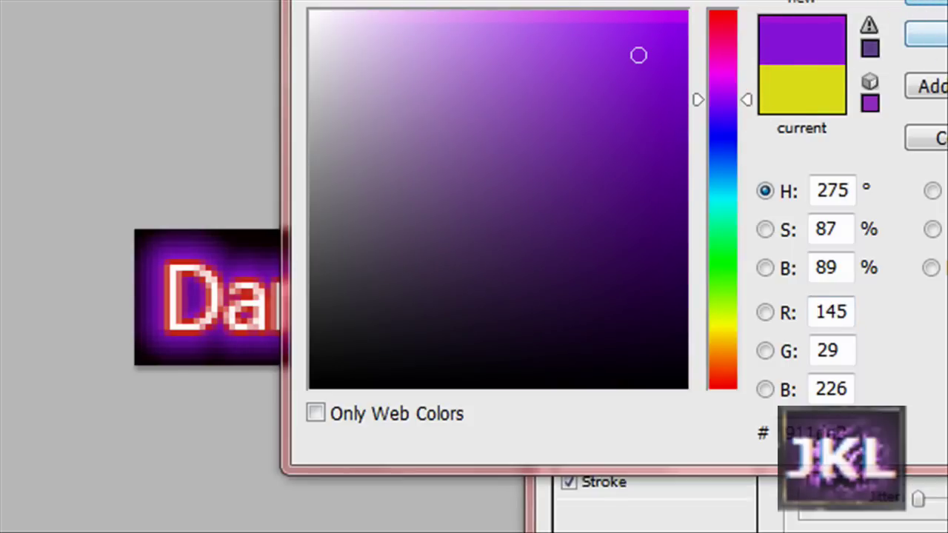
click(926, 3)
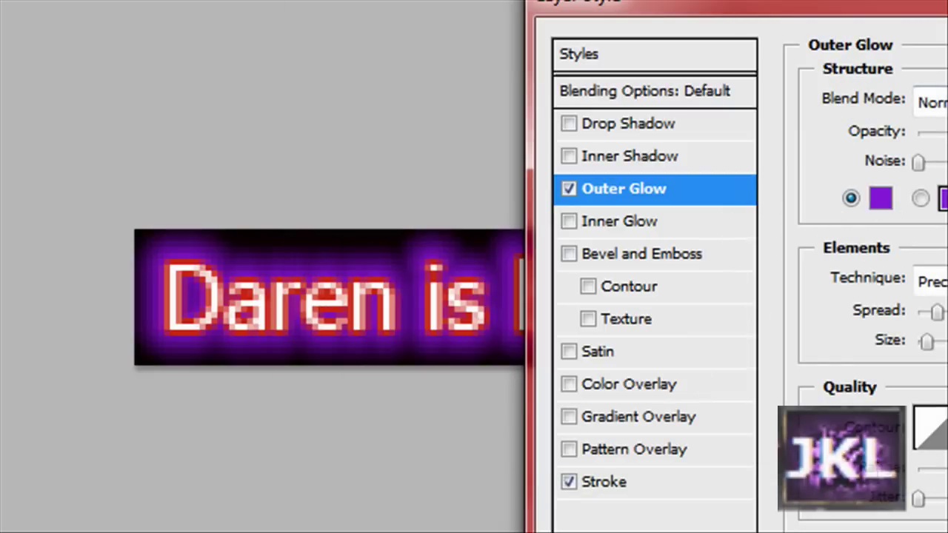
Set the text's Stroke colour to black (RGB 0, 0, 0) and apply the layer style
click(609, 483)
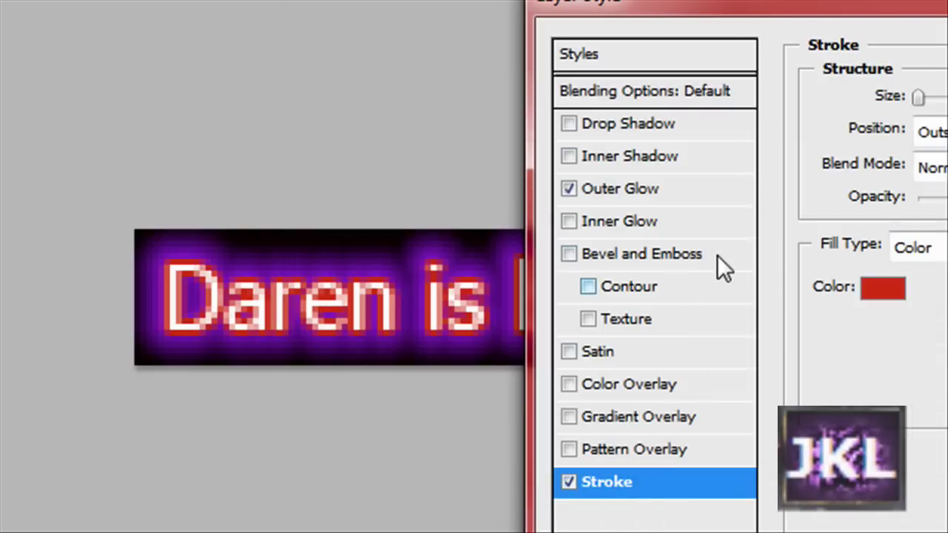
drag(641, 22, 567, 17)
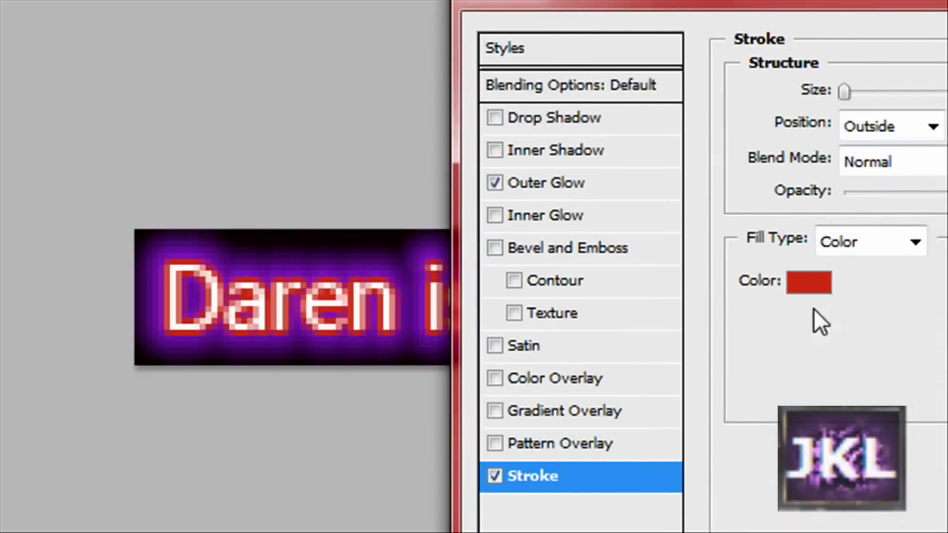
click(791, 282)
click(506, 383)
click(654, 376)
click(573, 382)
click(638, 382)
click(649, 382)
drag(668, 375, 700, 408)
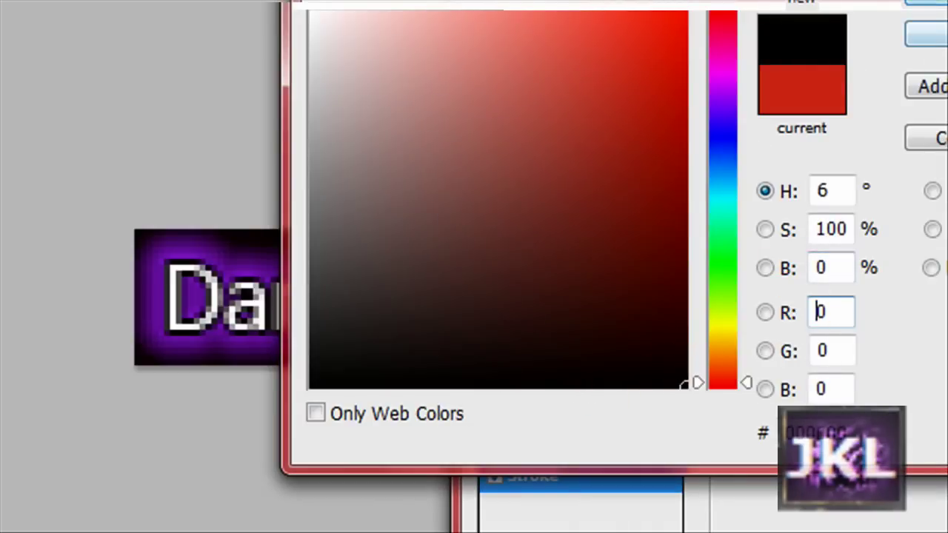
click(925, 3)
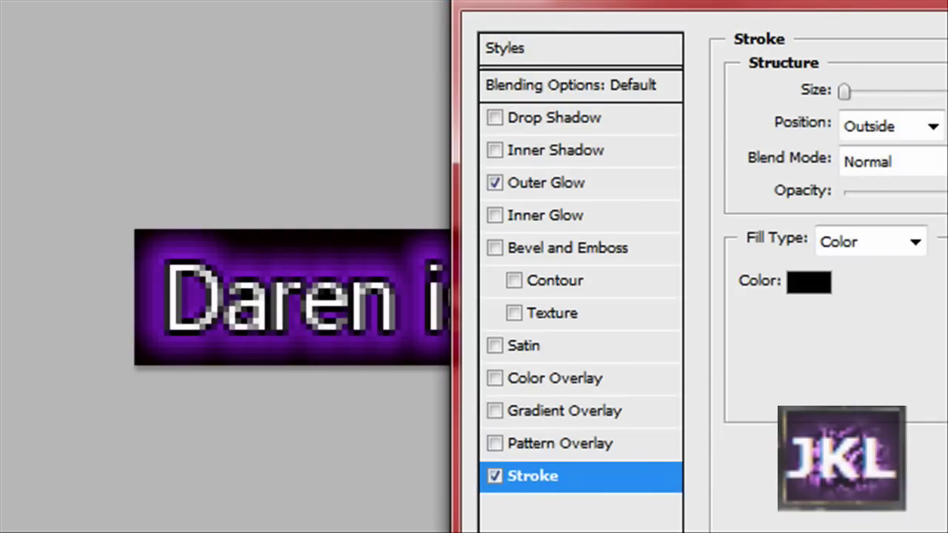
key(Return)
click(638, 430)
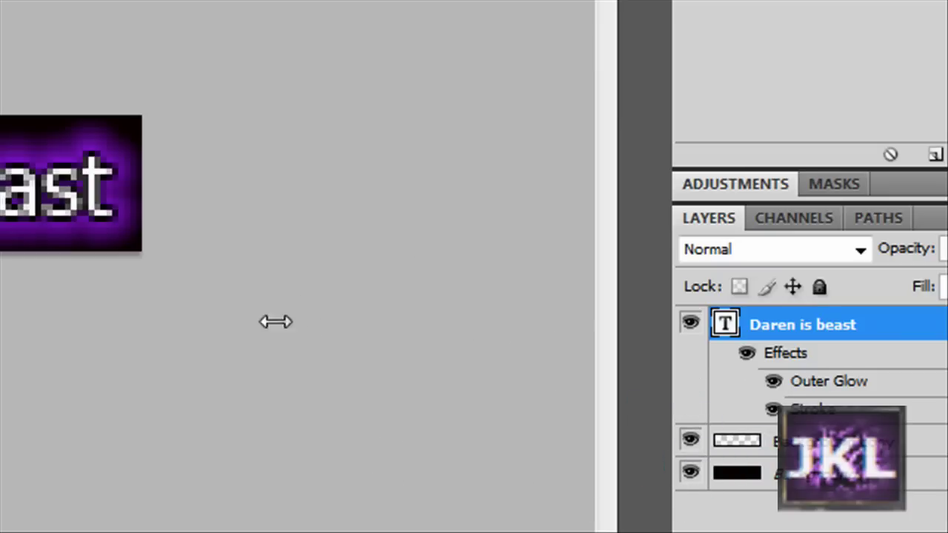
Hide the black background layer so the glowing text sits on transparency
click(425, 312)
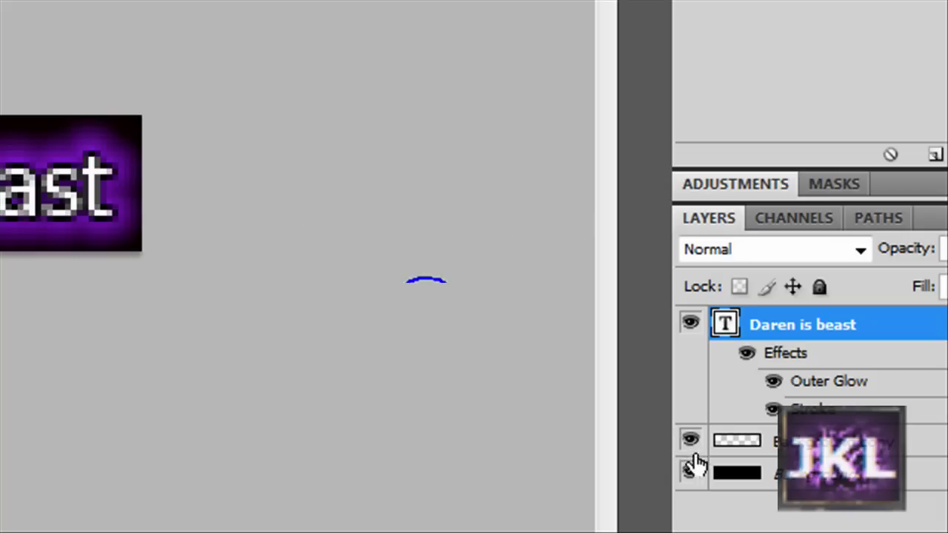
click(689, 474)
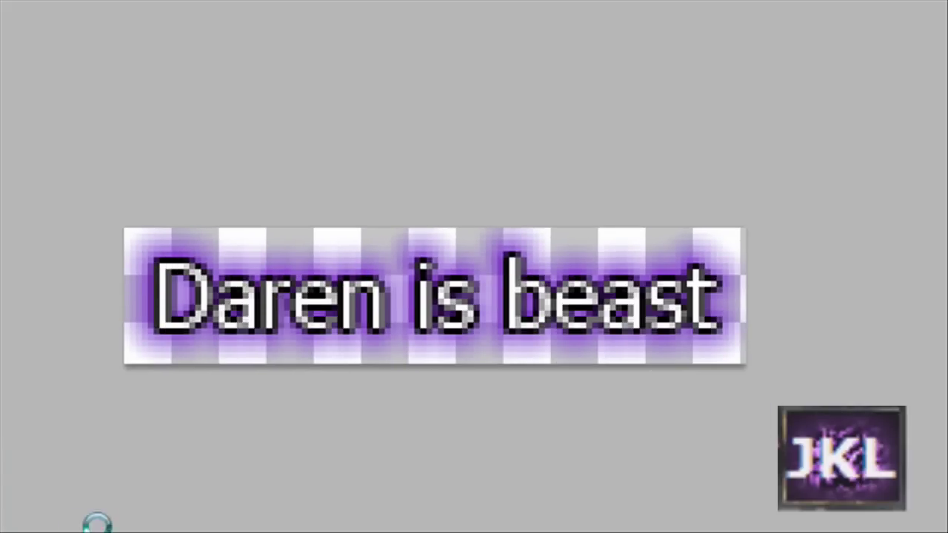
click(407, 289)
Save the image to the Desktop as beast.png in PNG format with interlacing set to None
click(2, 1)
click(15, 130)
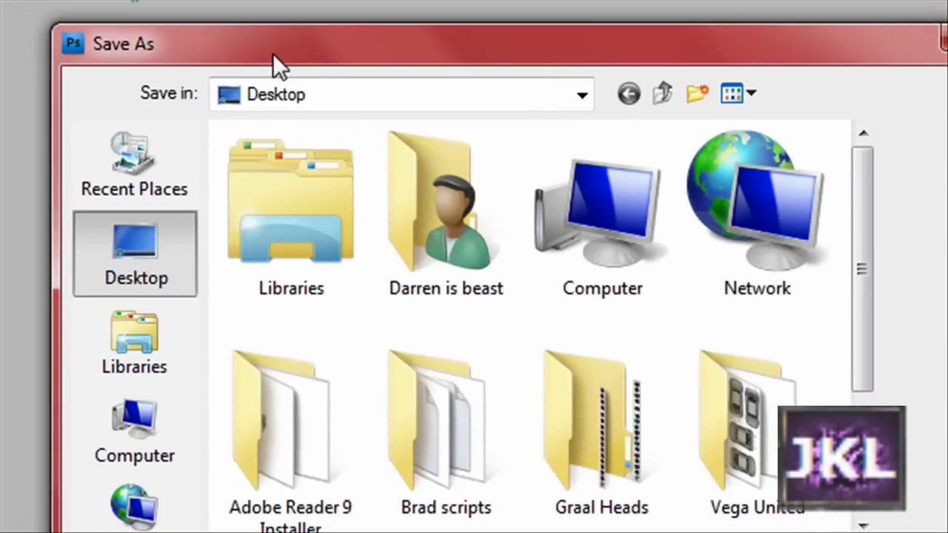
click(142, 256)
drag(345, 61, 341, 0)
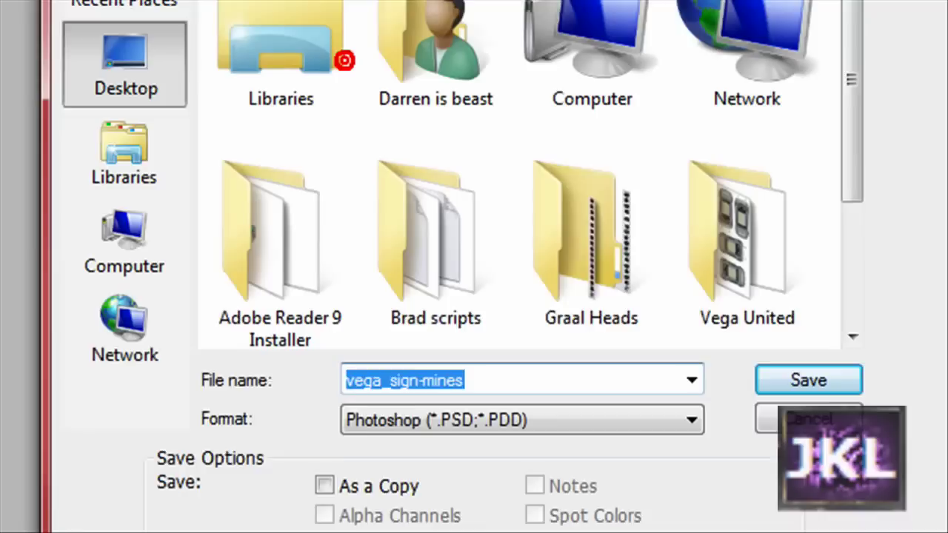
text(beast.png)
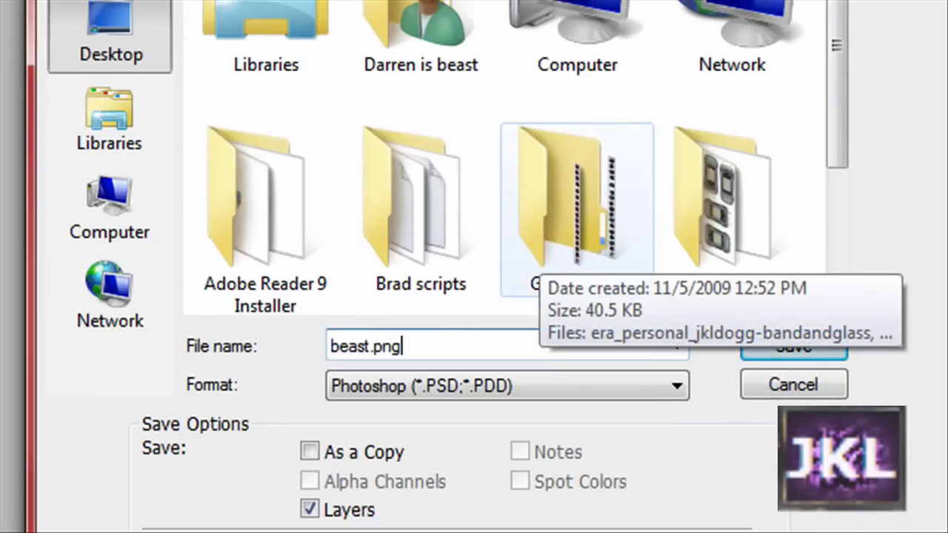
click(625, 386)
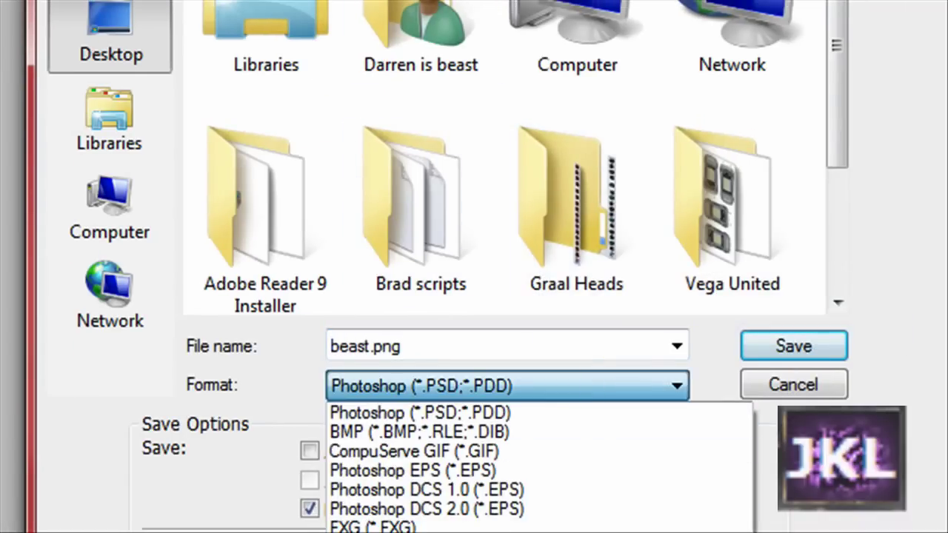
click(518, 532)
drag(533, 347, 246, 326)
right_click(368, 339)
click(655, 427)
click(760, 355)
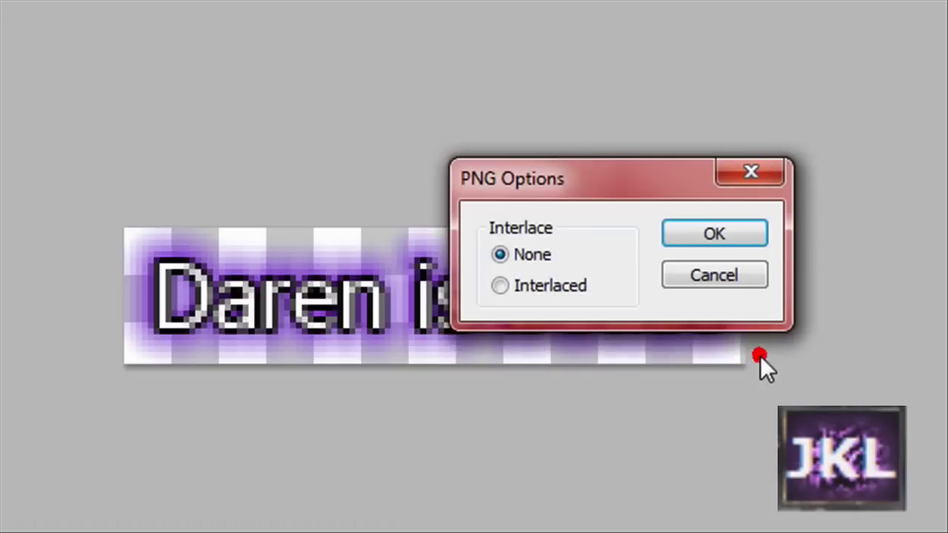
click(711, 237)
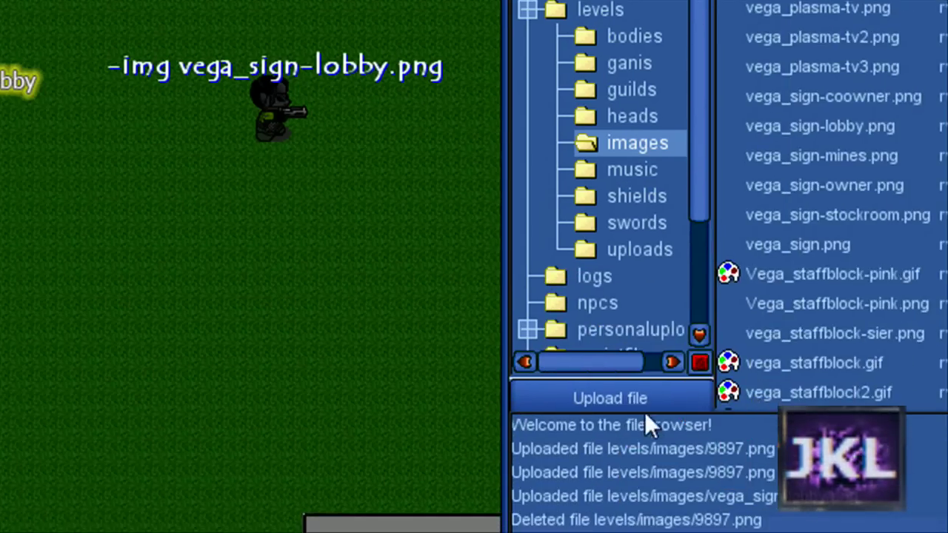
Switch to the game's file browser and upload beast.png to the levels/images folder
click(641, 396)
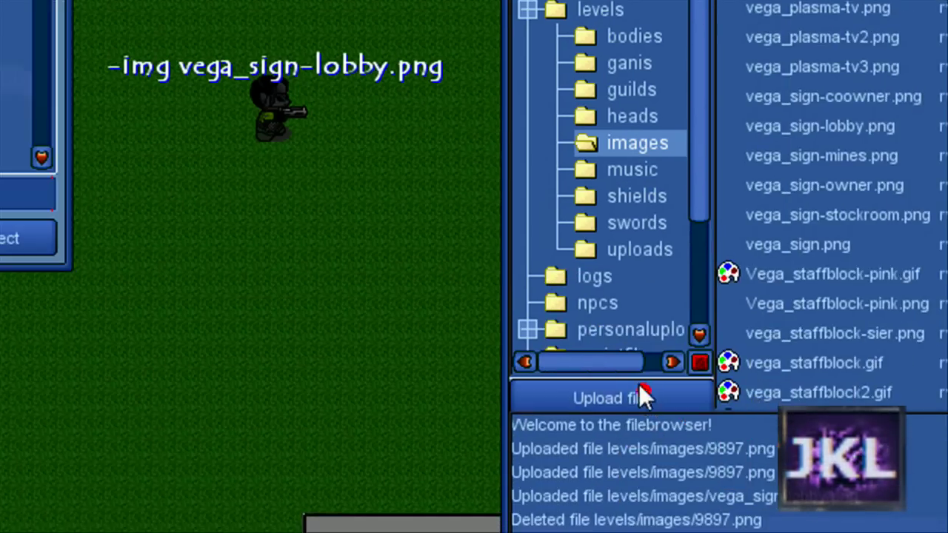
drag(0, 0, 479, 0)
scroll(423, 345, down, 2)
double_click(350, 256)
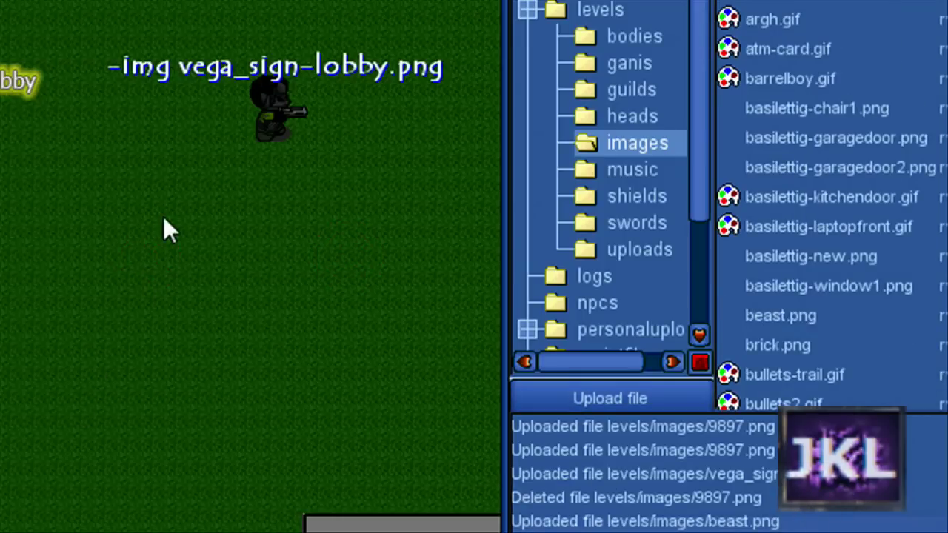
Place the uploaded sign in the game level with the chat command "-img beast.png"
text(-img beast.png)
key(Return)
click(207, 181)
Walk the character around the level to examine how the placed sign image looks in the game
key(Up)
key(Right)
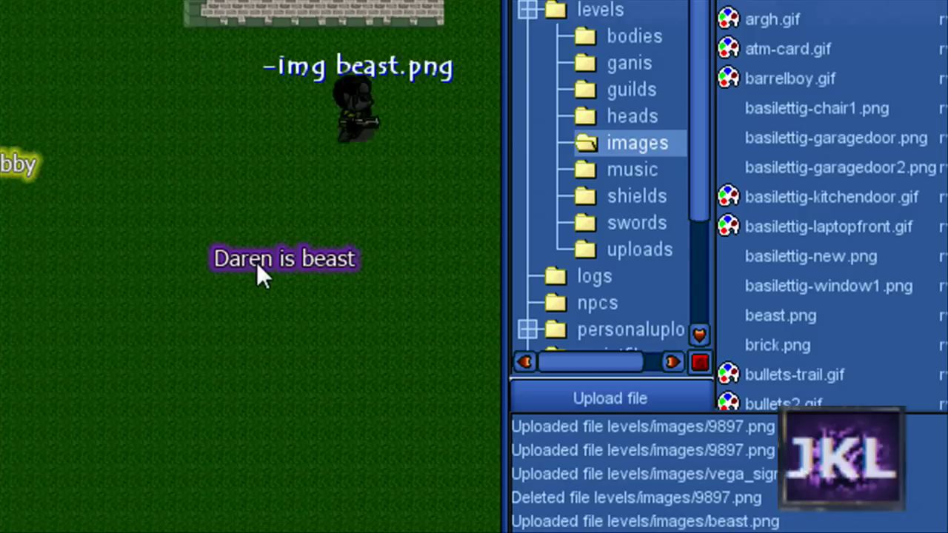
key(Left)
key(Down)
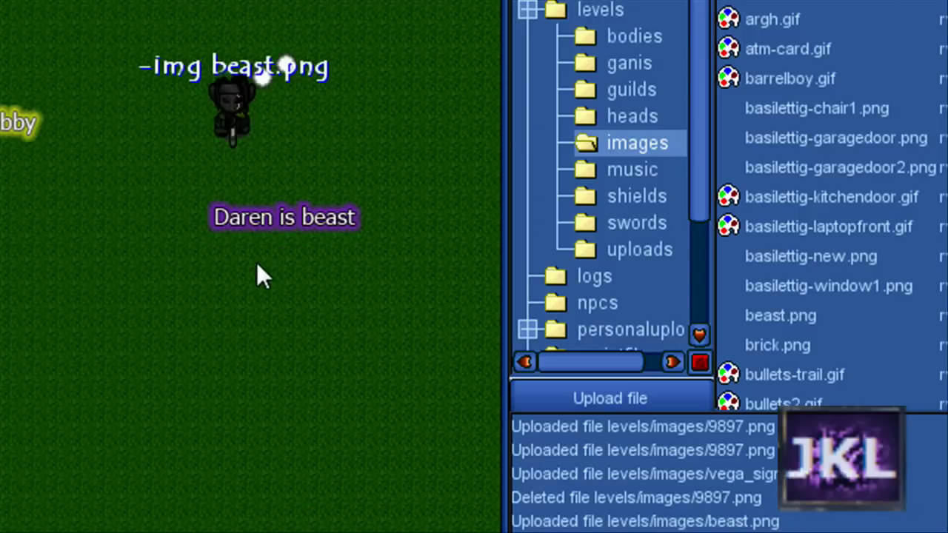
key(Down)
key(Right)
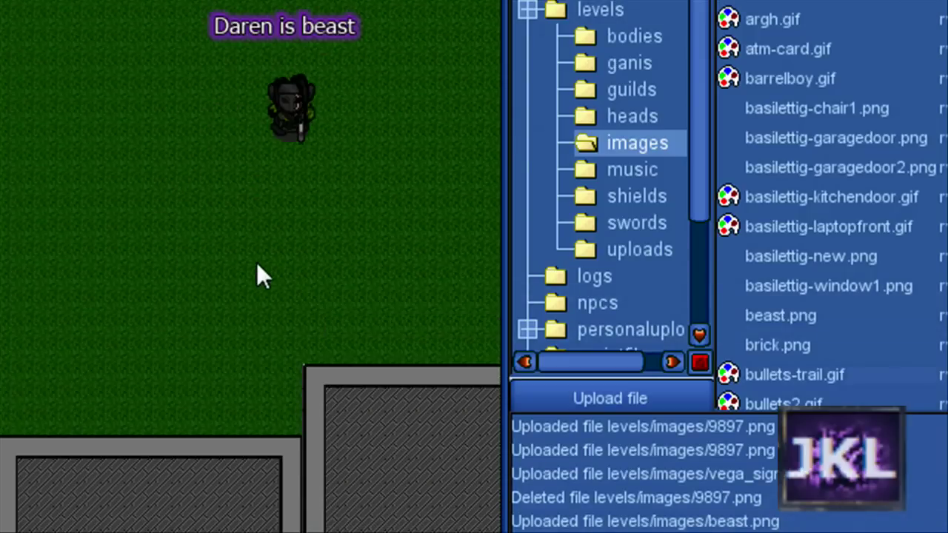
key(Up)
key(Right)
key(Left)
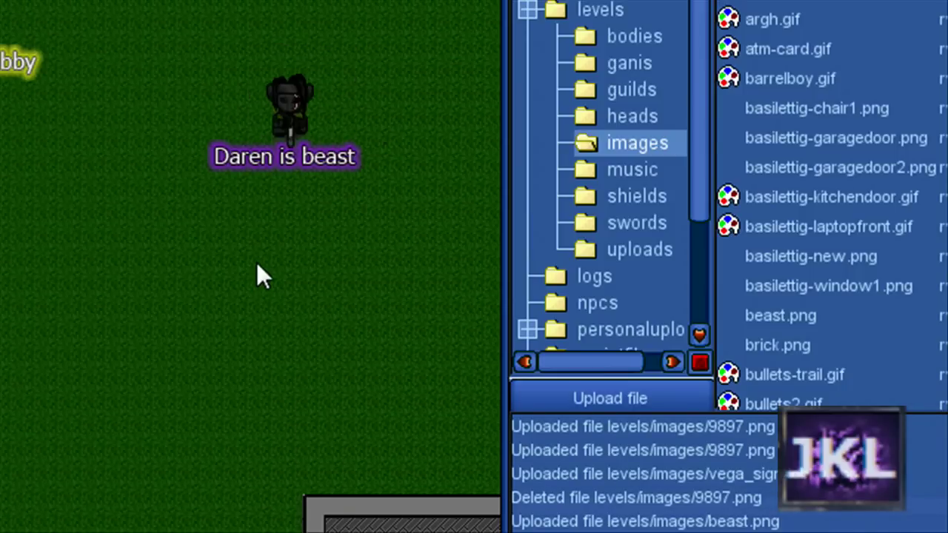
key(Left)
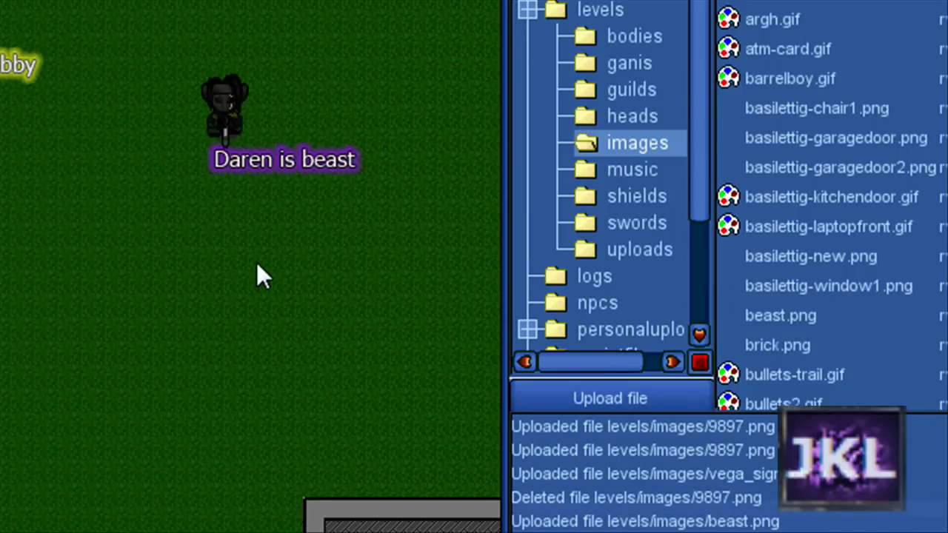
key(Down)
key(Right)
key(Left)
key(Up)
key(Down)
key(Left)
key(Right)
key(Down)
key(Up)
key(Left)
key(Left)
key(Down)
key(Right)
key(Right)
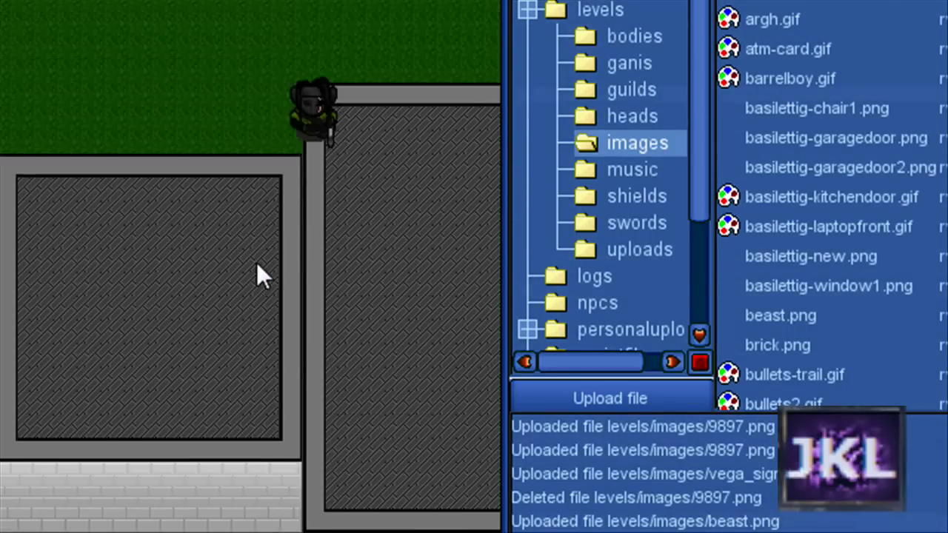
key(Down)
key(Left)
key(Right)
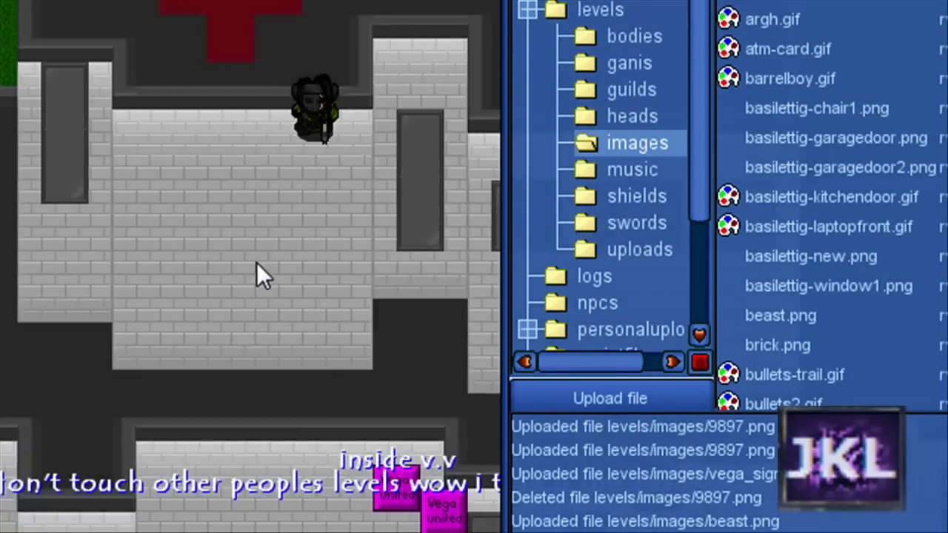
key(Up)
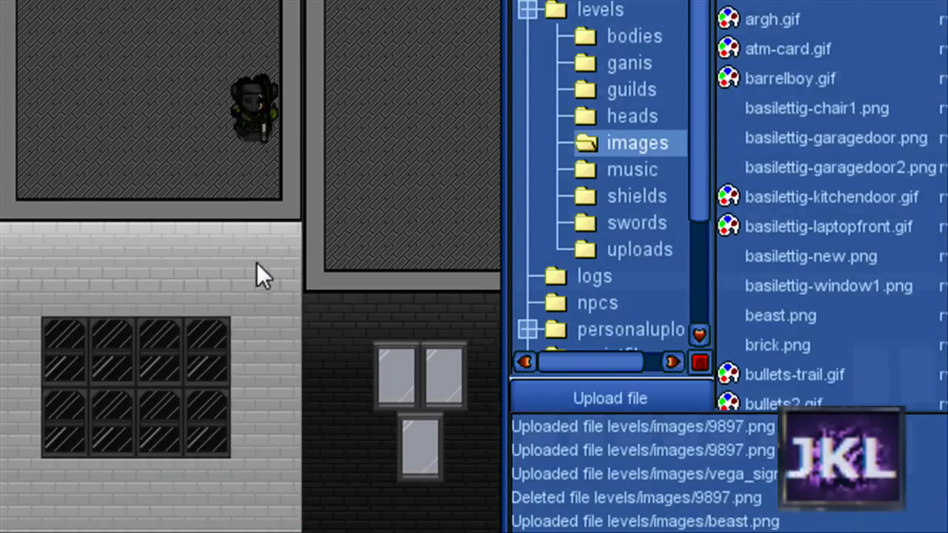
key(Up)
key(Left)
key(Right)
key(Left)
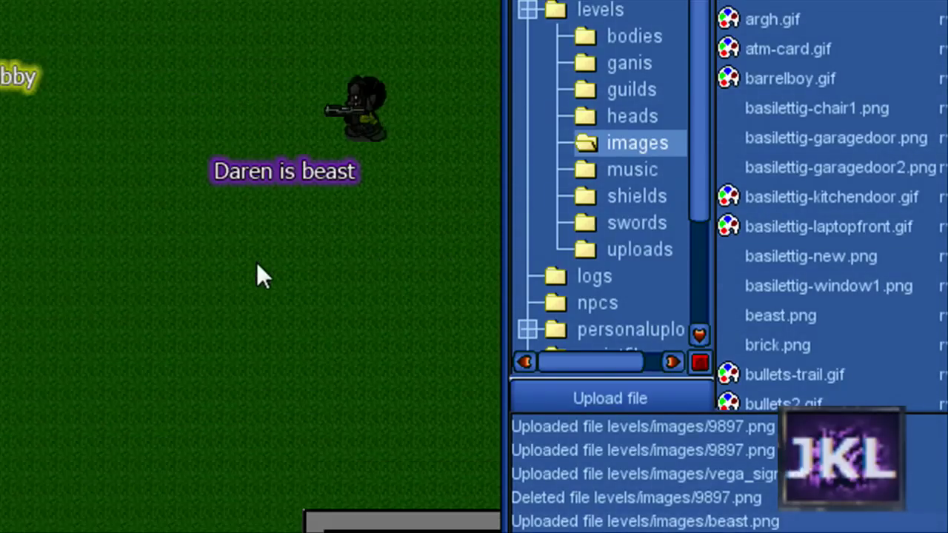
key(Left)
key(Down)
key(Right)
key(Up)
key(Left)
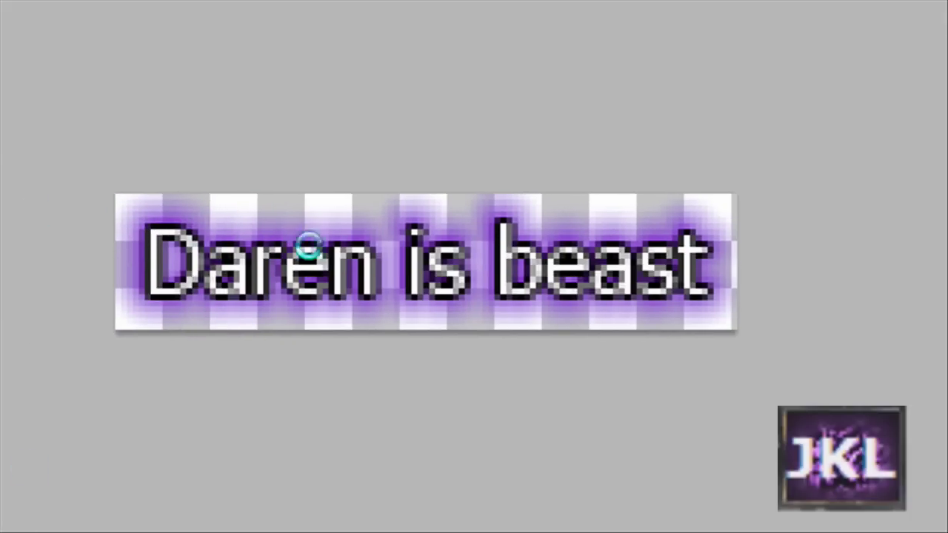
Switch back to Photoshop and set the Outer Glow color of the sign's text layer to dark purple #380859
drag(702, 267, 123, 257)
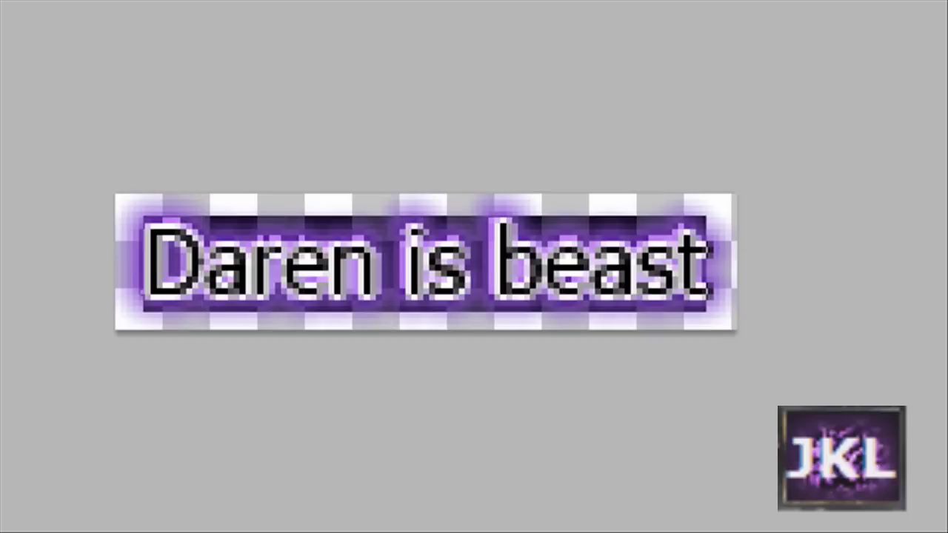
key(alt+l)
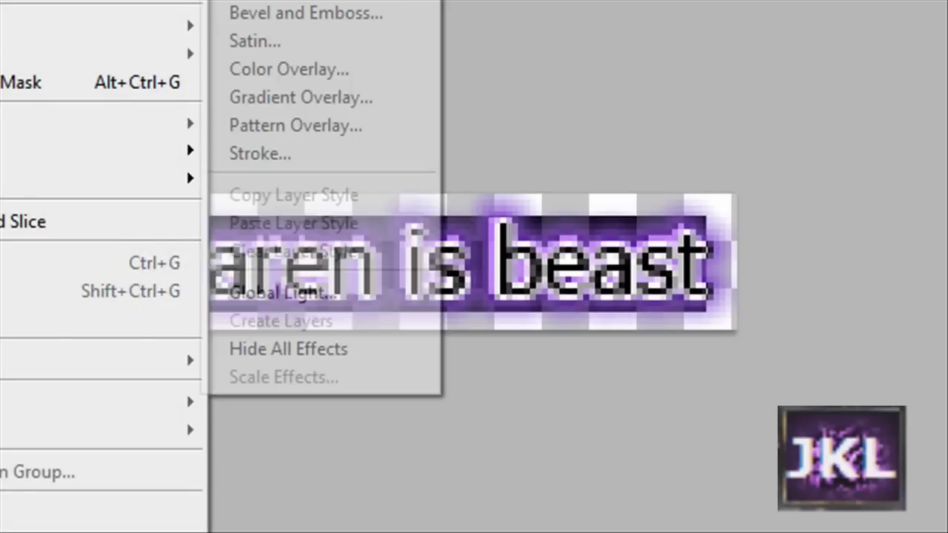
click(344, 151)
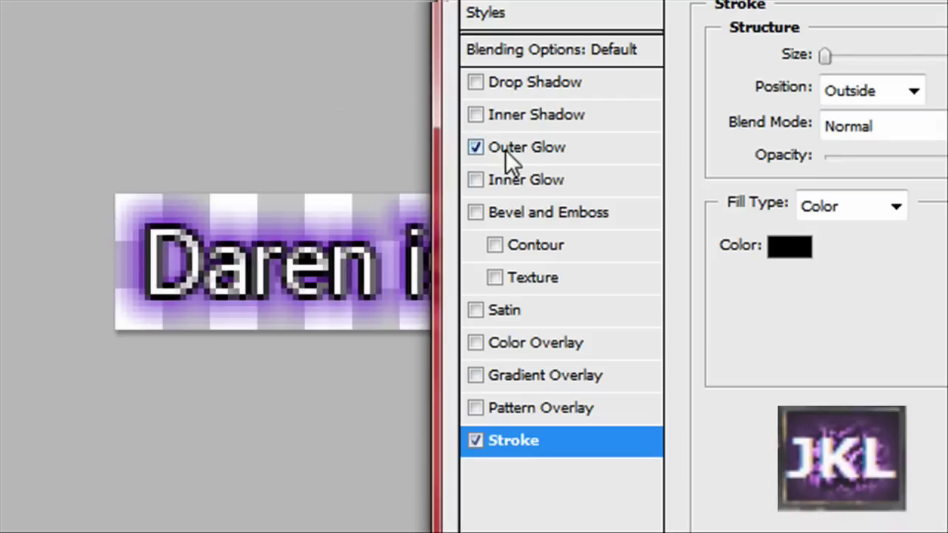
click(516, 148)
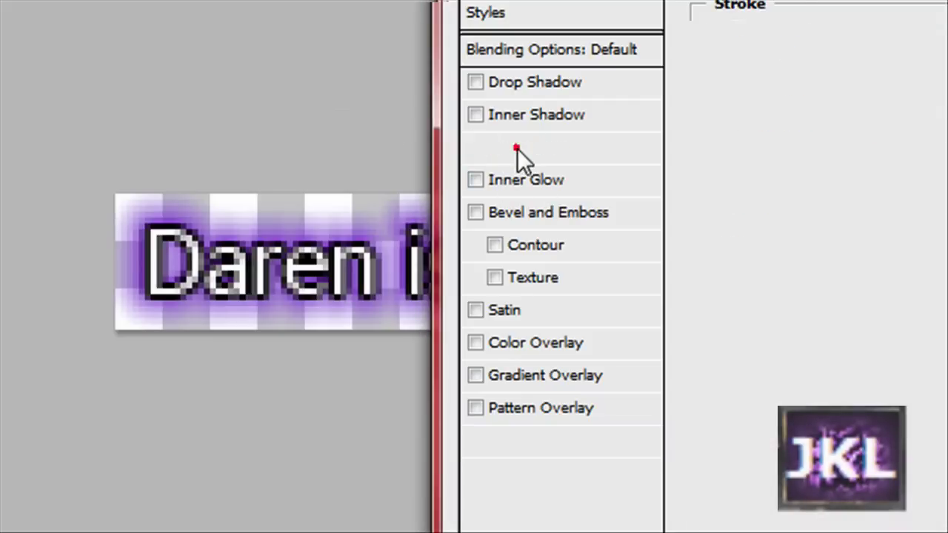
drag(733, 0, 541, 0)
drag(462, 0, 431, 5)
click(562, 204)
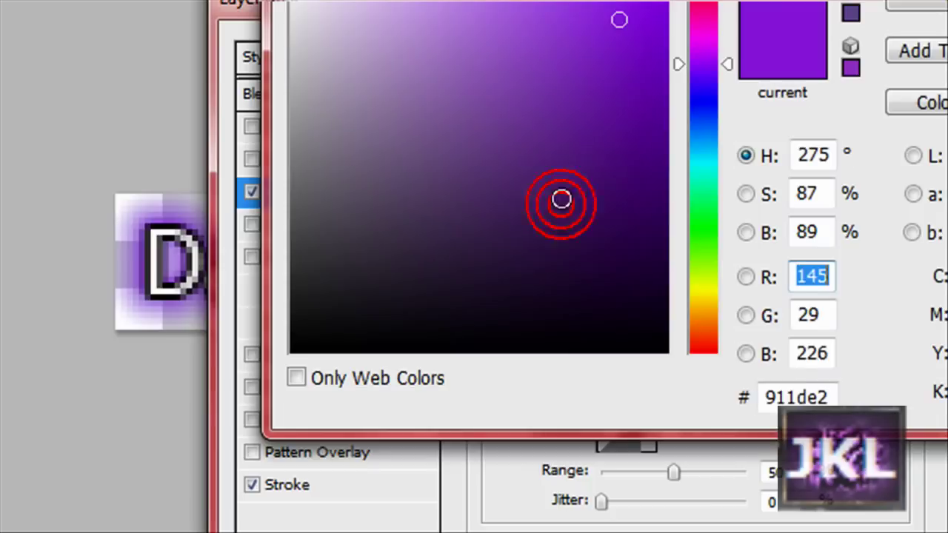
drag(621, 118, 627, 154)
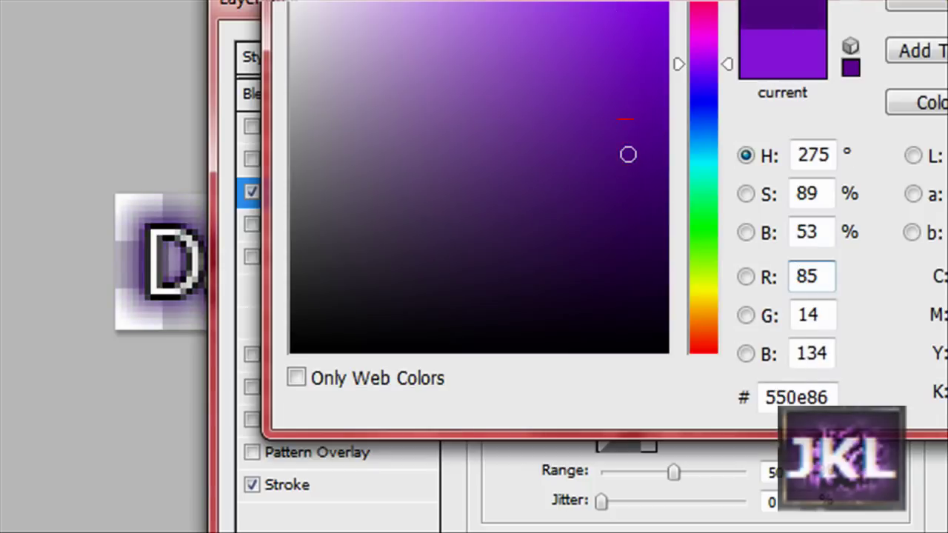
drag(649, 194, 635, 220)
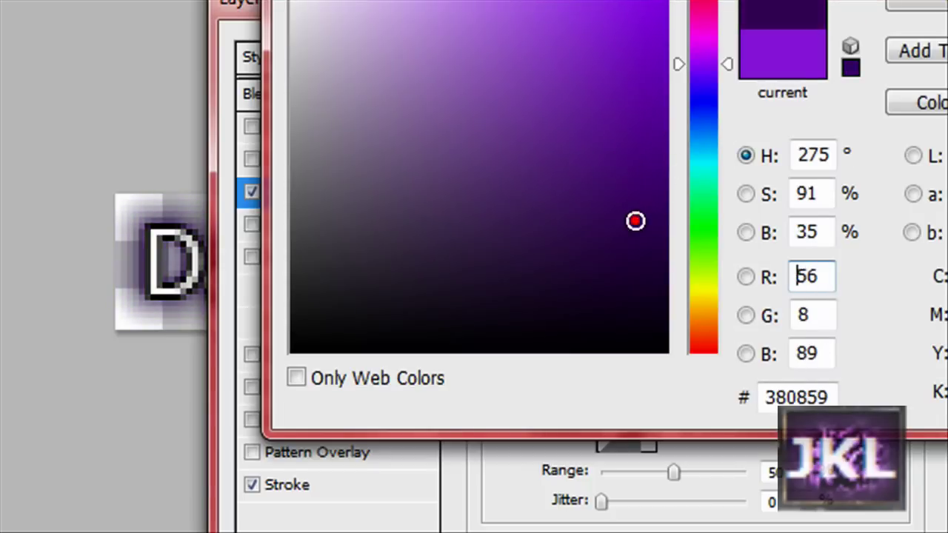
key(Return)
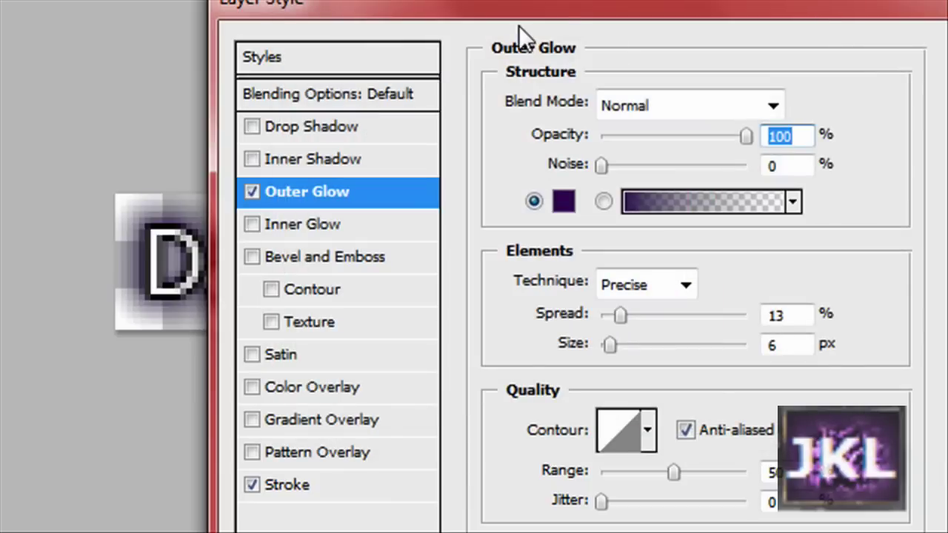
Set the outer glow's spread to 45% and apply the layer style
drag(328, 2, 560, 0)
drag(792, 0, 670, 10)
click(851, 147)
drag(733, 325, 774, 327)
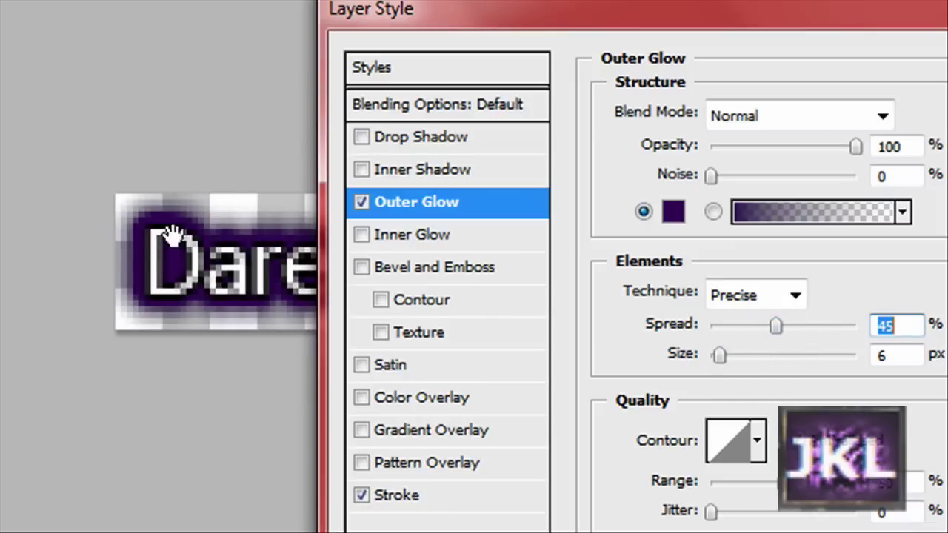
click(204, 248)
key(Return)
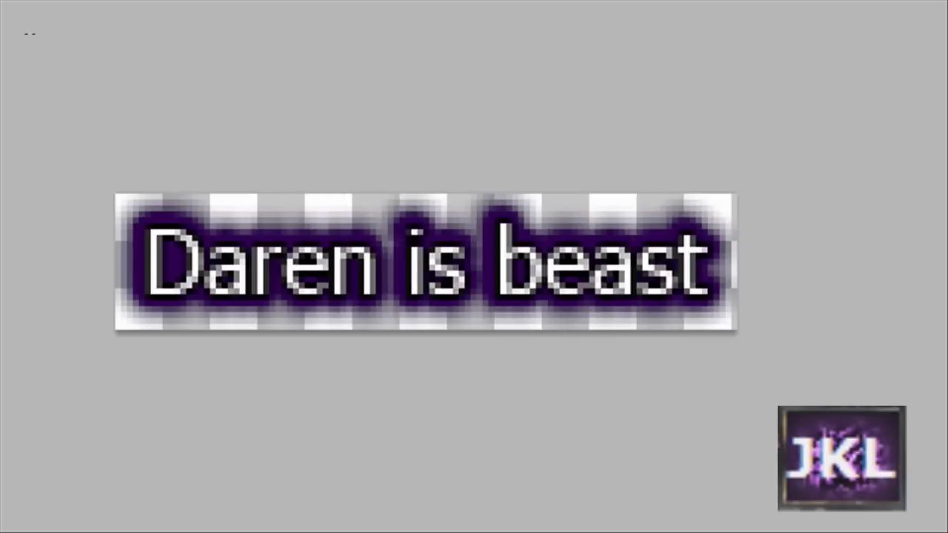
Reopen the text layer's style, set the outer glow's spread to 65% and apply it
click(2, 1)
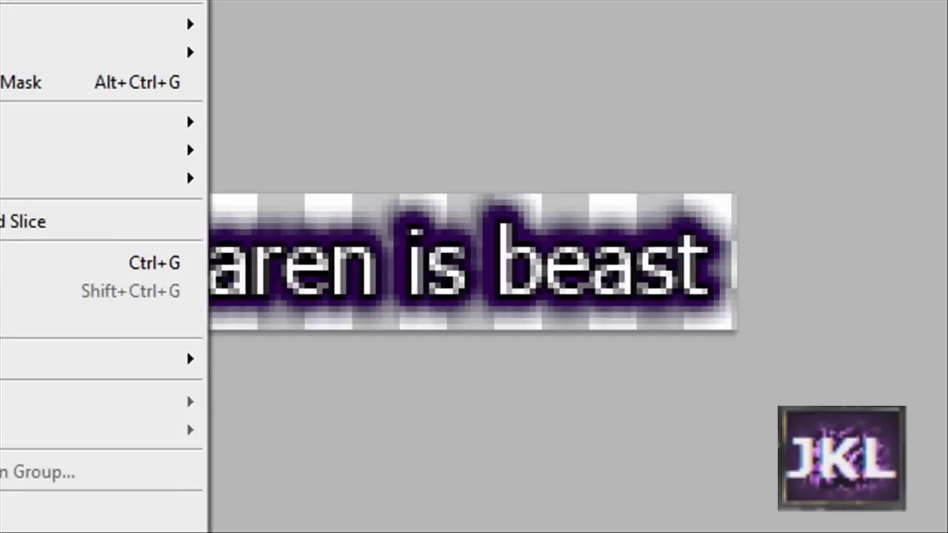
mouse_move(111, 2)
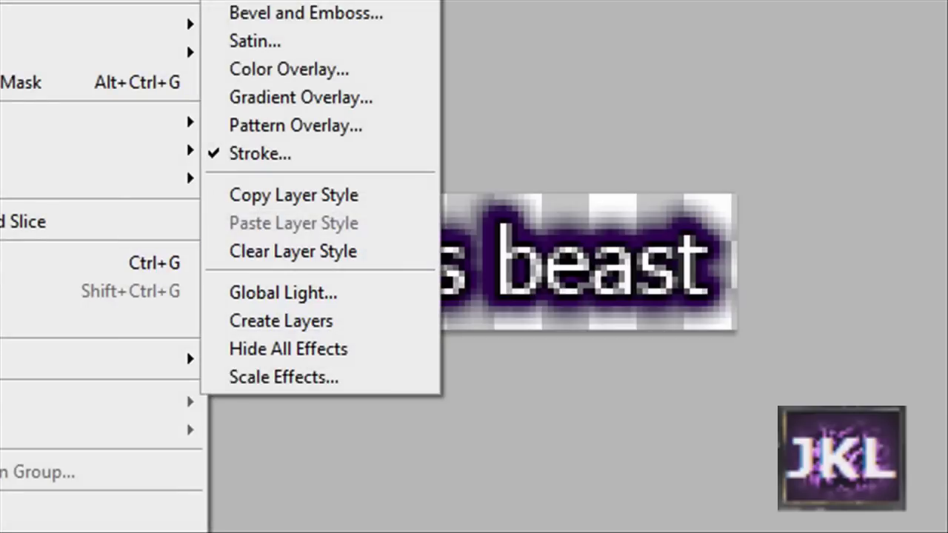
click(356, 152)
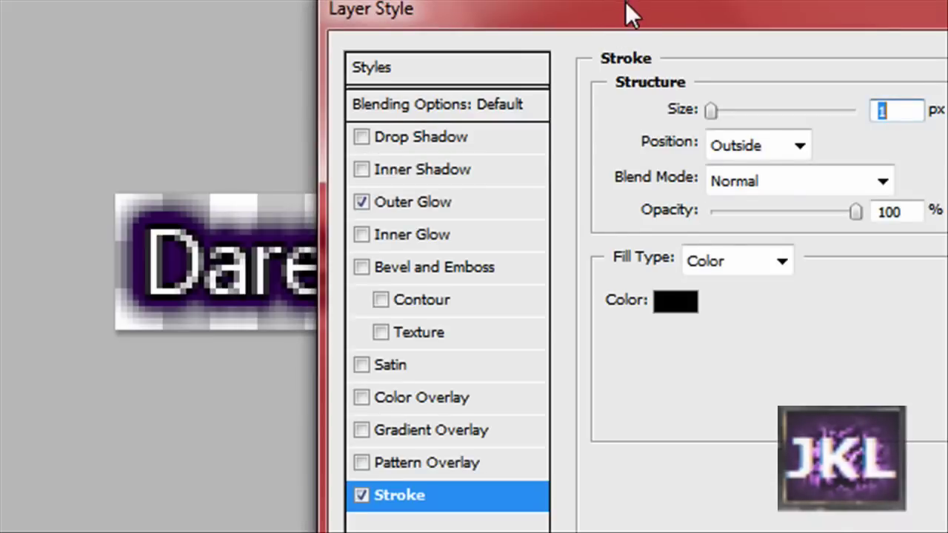
mouse_move(626, 3)
mouse_down()
mouse_move(469, 14)
mouse_move(536, 23)
mouse_move(573, 11)
mouse_move(461, 0)
mouse_move(563, 11)
mouse_move(495, 0)
mouse_move(639, 75)
mouse_move(442, 3)
mouse_move(494, 21)
mouse_move(556, 22)
mouse_up()
click(316, 199)
drag(737, 331, 750, 333)
drag(750, 334, 768, 343)
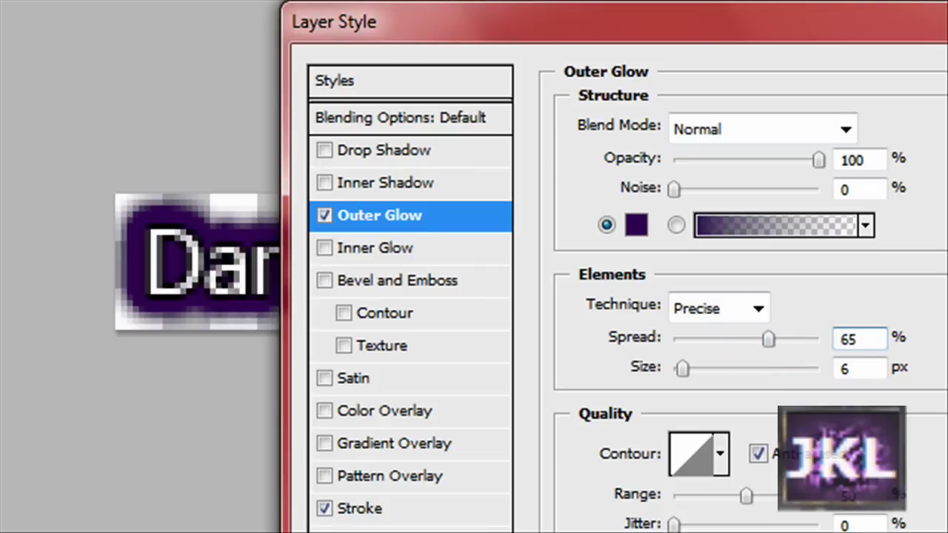
key(Return)
Select all of the sign's text and open its text color for editing
click(655, 281)
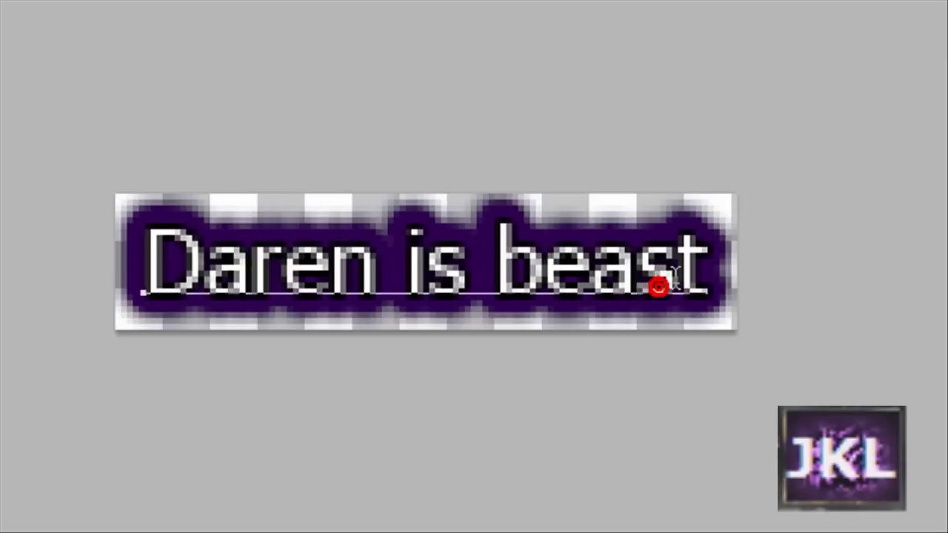
drag(702, 271, 163, 271)
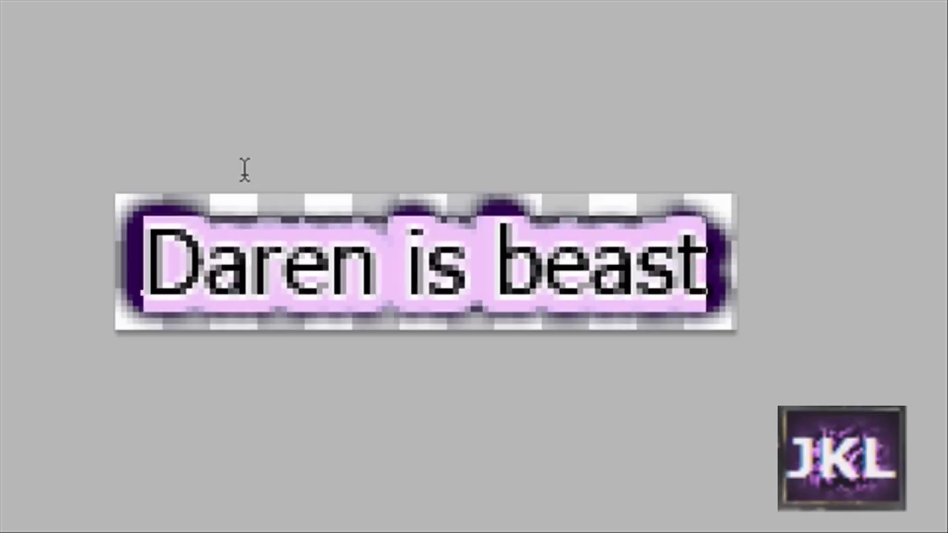
key(ctrl+t)
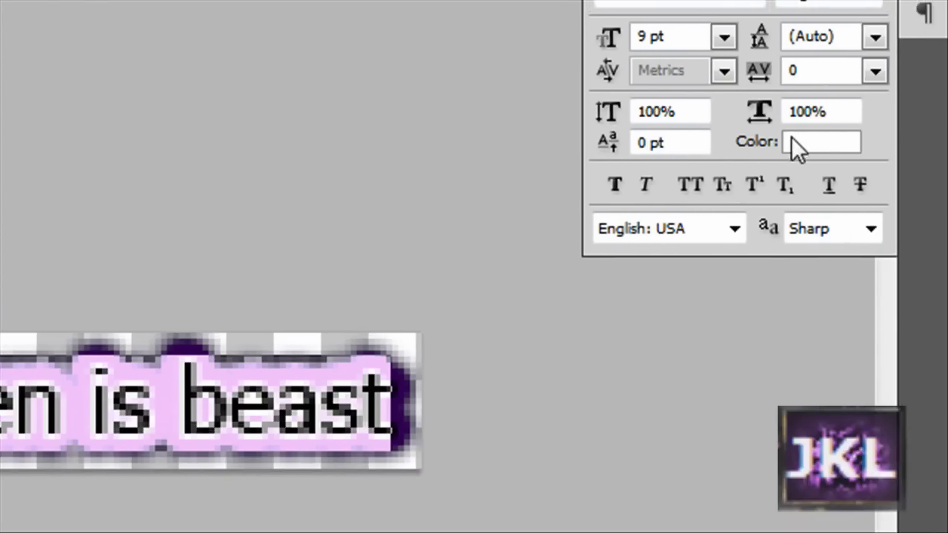
click(811, 141)
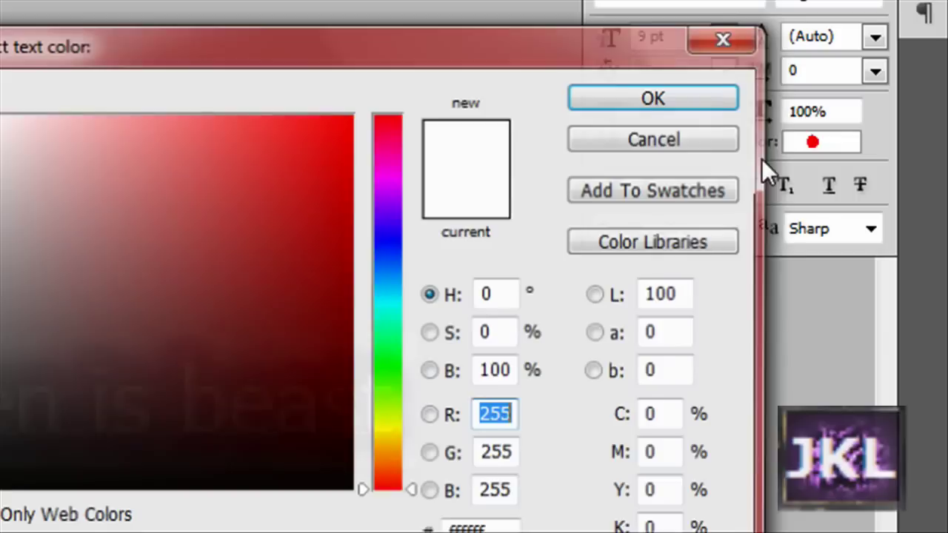
Try out different shades for the text color, including dark red and orange-red
click(296, 258)
click(262, 218)
click(280, 283)
click(275, 330)
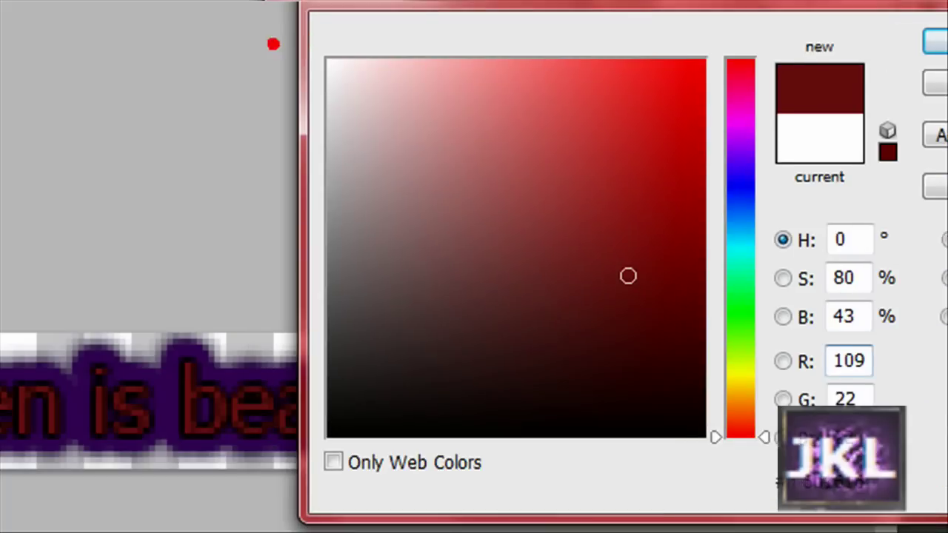
click(115, 323)
click(447, 347)
click(570, 268)
click(625, 228)
drag(733, 299, 736, 232)
click(541, 308)
click(555, 172)
drag(431, 137, 339, 70)
click(330, 70)
drag(743, 420, 683, 437)
click(684, 427)
click(595, 442)
click(550, 440)
click(738, 436)
click(653, 298)
click(671, 152)
Try bright green shades at hue 93° for the text color
drag(730, 409, 726, 350)
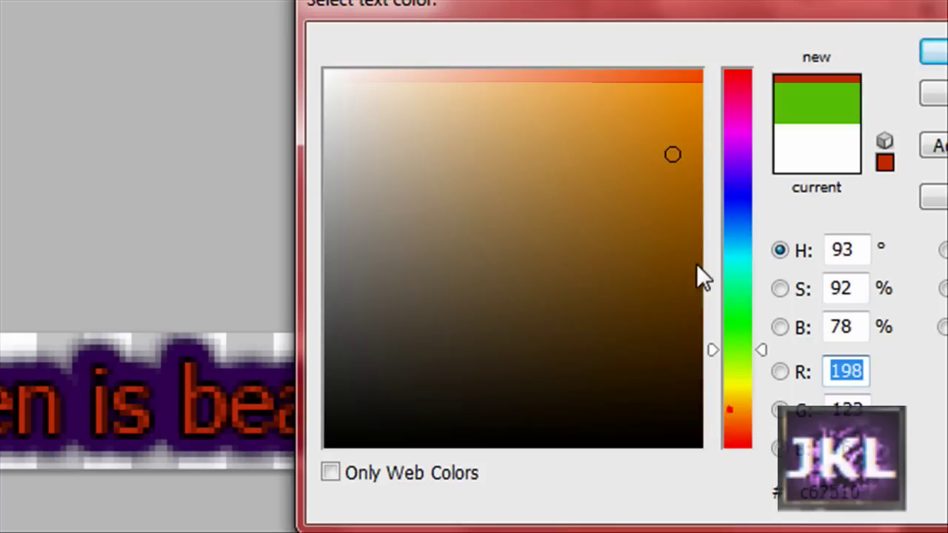
drag(669, 160, 642, 95)
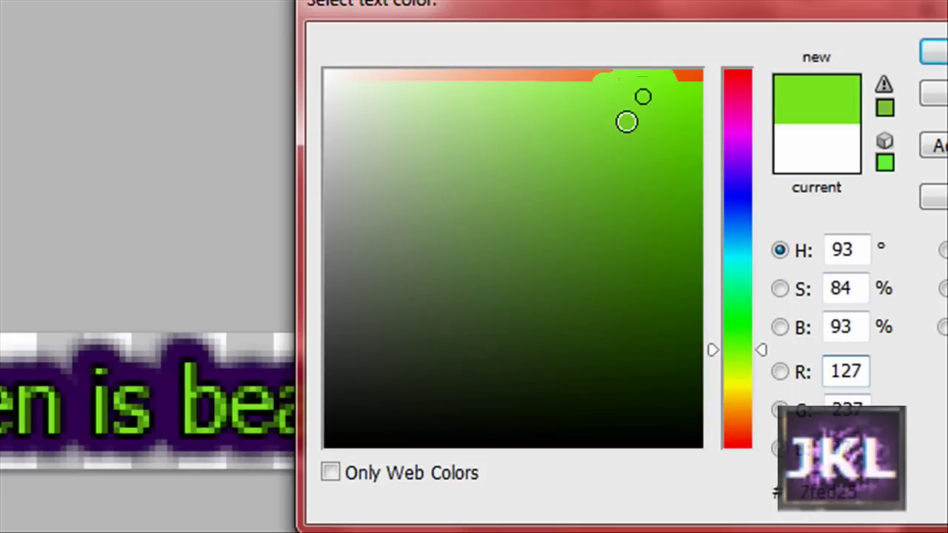
click(624, 135)
click(624, 148)
Try blue shades at hue 210° for the text color, such as #2b81d9
click(738, 275)
click(738, 226)
click(698, 163)
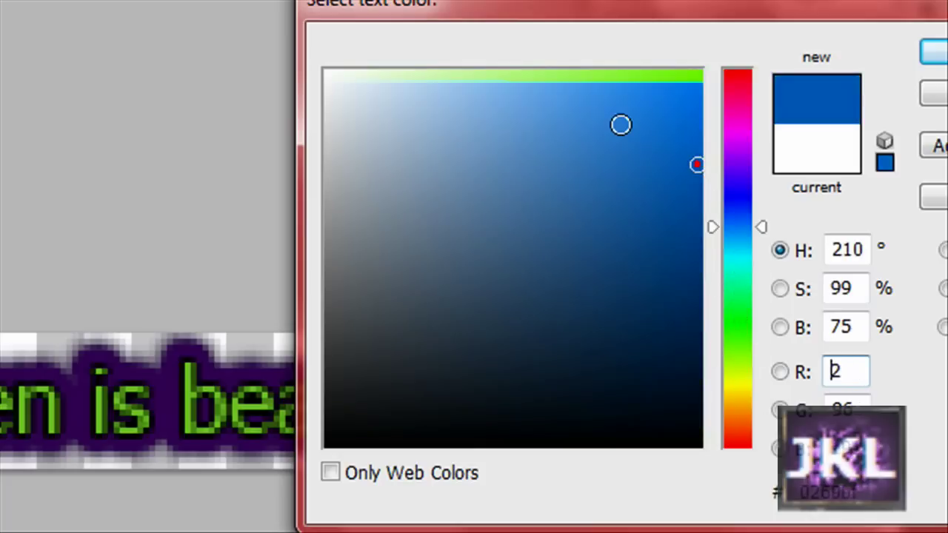
click(620, 126)
click(594, 156)
click(627, 126)
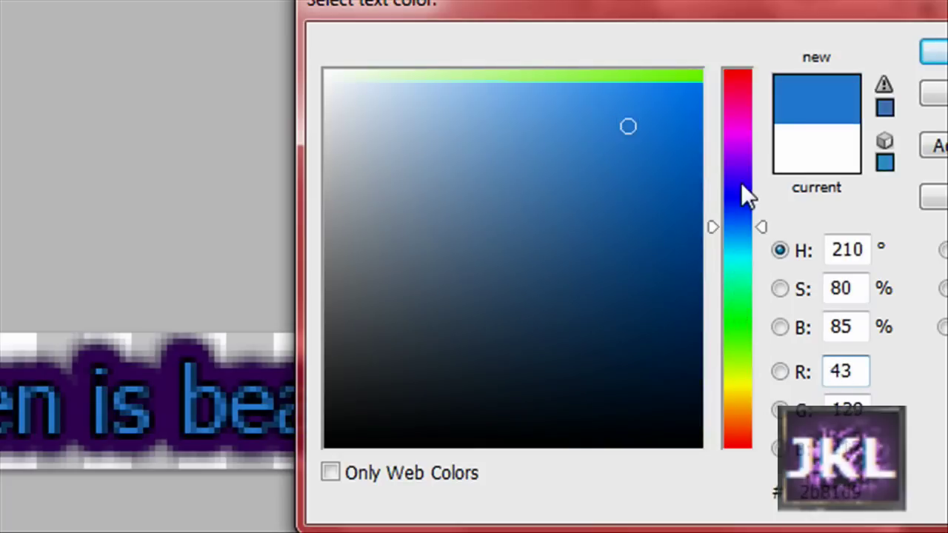
Set the text color to magenta #b922c7 at hue 295°
click(740, 181)
click(656, 125)
click(637, 180)
click(648, 118)
click(640, 97)
click(738, 139)
click(656, 139)
click(637, 153)
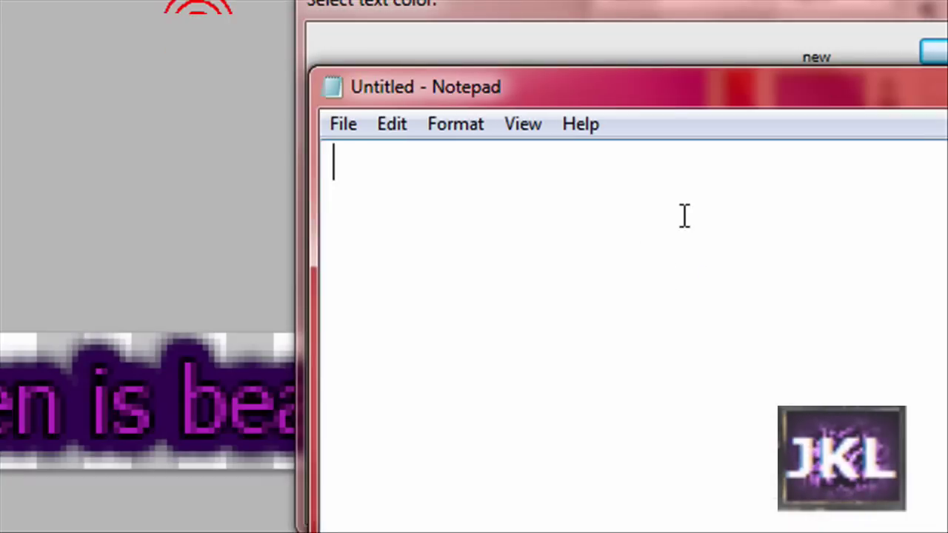
Write the note "haha i spelled my named wrong...XD" and "i fail" in Notepad, and return to the Photoshop color picker
text(haha i spelled ,my)
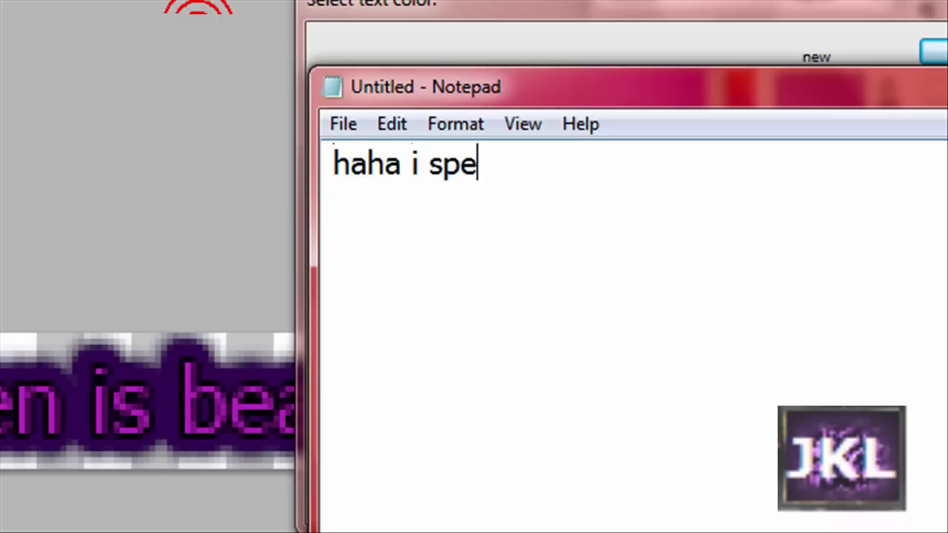
key(BackSpace)
key(BackSpace)
key(BackSpace)
text(my na)
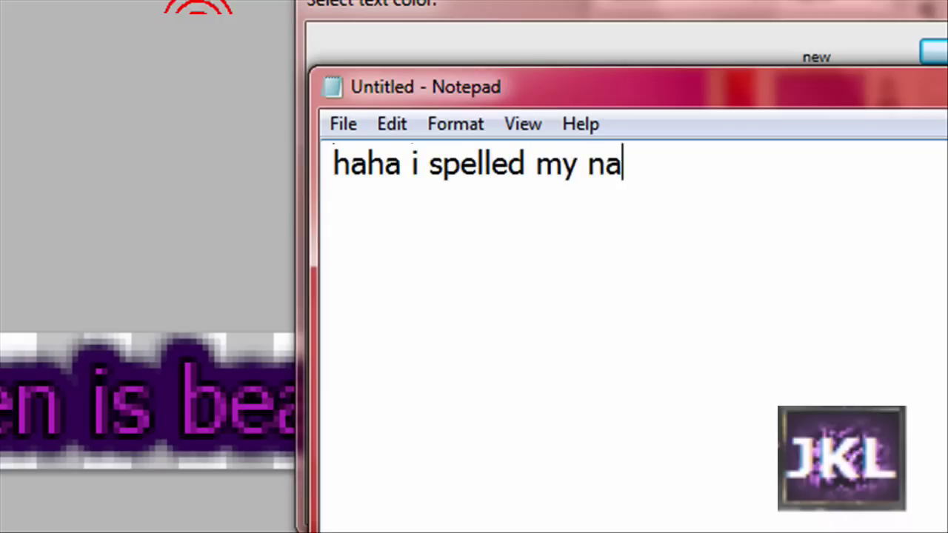
text(med wrong...)
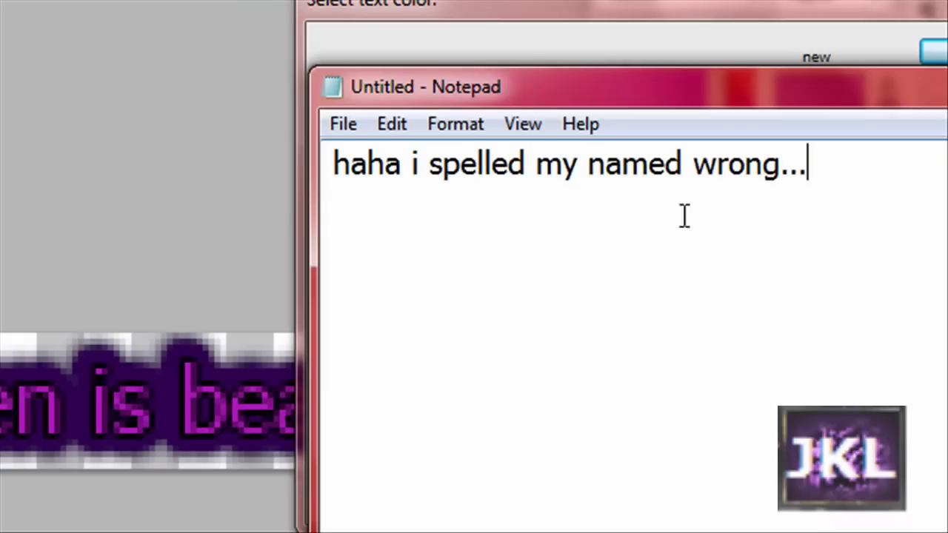
text(XD)
key(Return)
text(i fail)
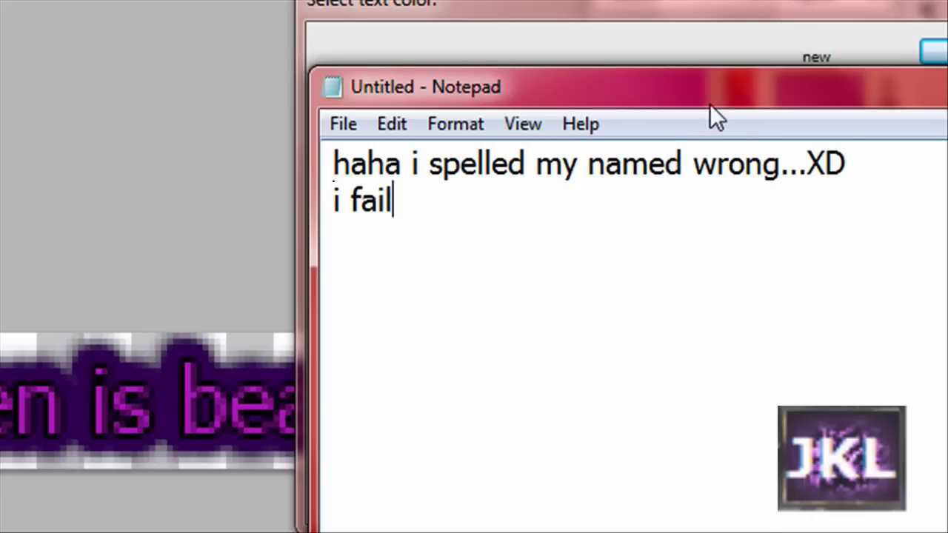
drag(709, 104, 174, 105)
click(934, 88)
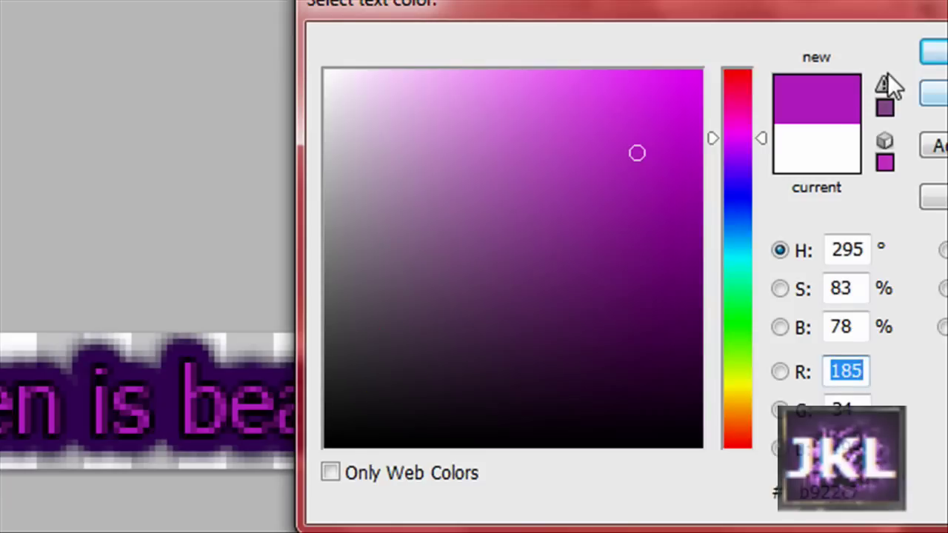
Confirm the magenta text color and insert a second "r" into the name on the sign
click(931, 41)
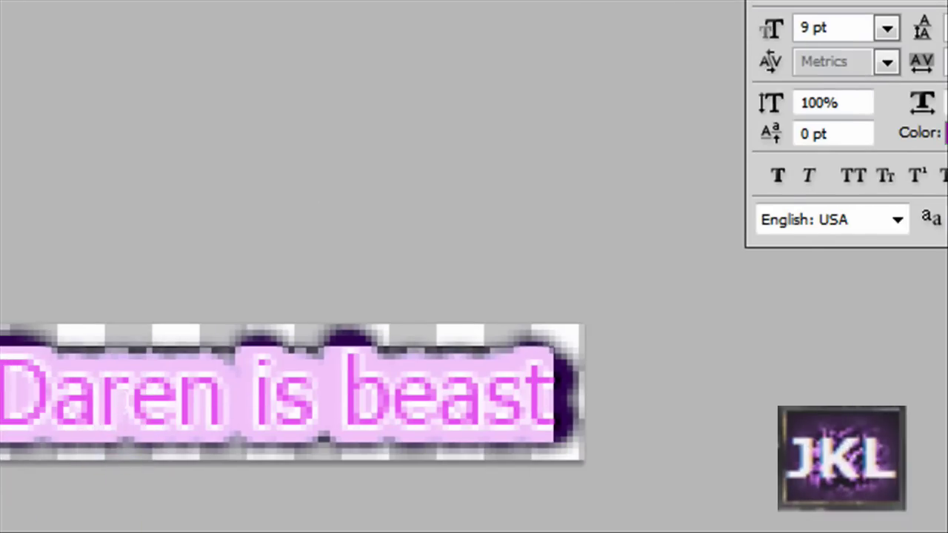
click(127, 404)
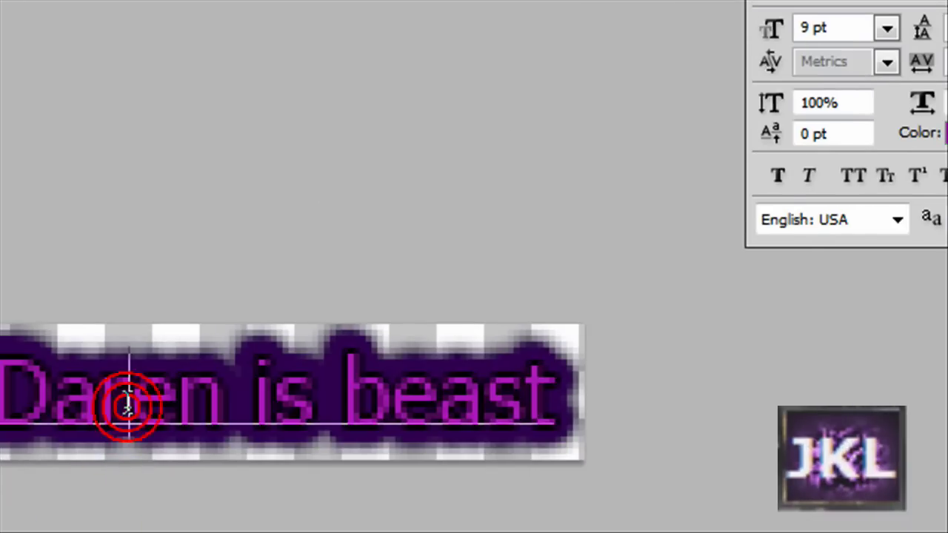
click(159, 404)
text(r)
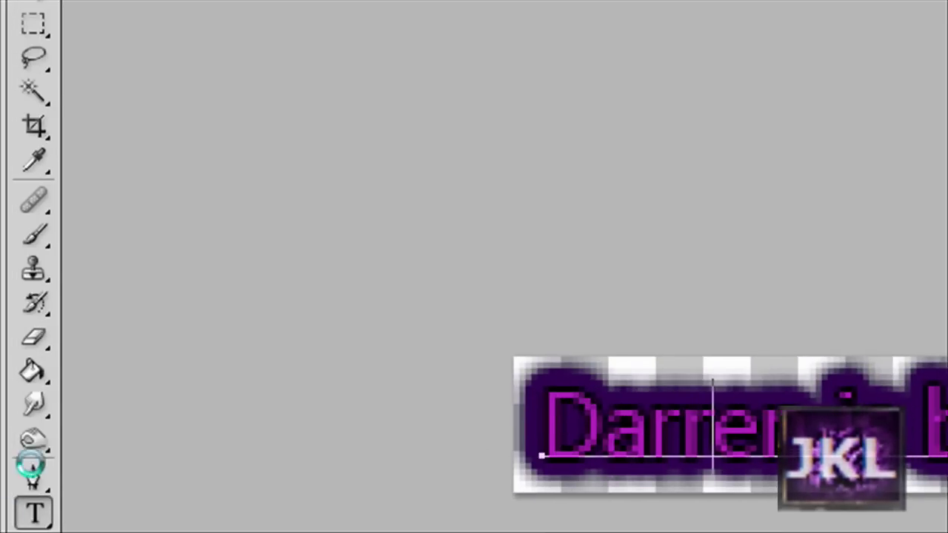
Extend the canvas slightly beyond the end of the word "beast" with the Crop tool so the whole glow fits
click(32, 131)
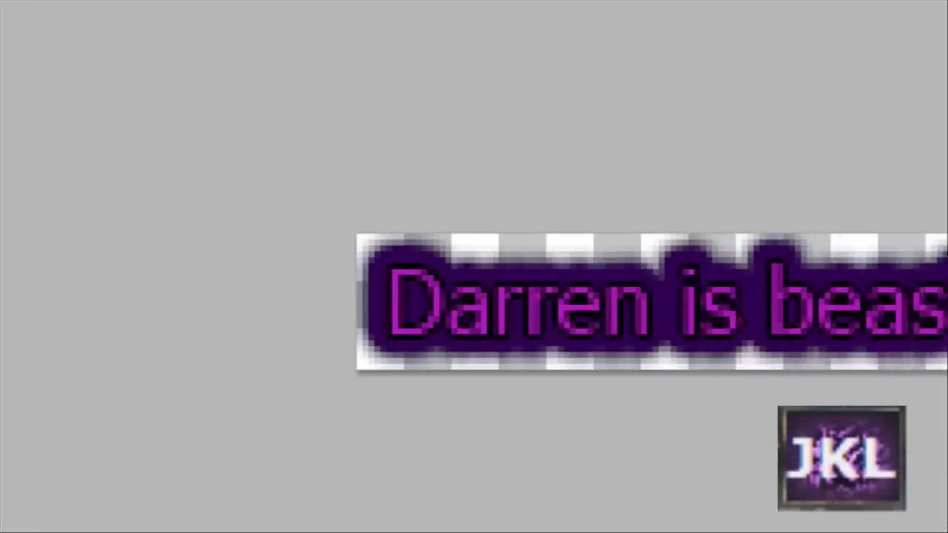
drag(115, 176, 871, 383)
drag(745, 259, 778, 260)
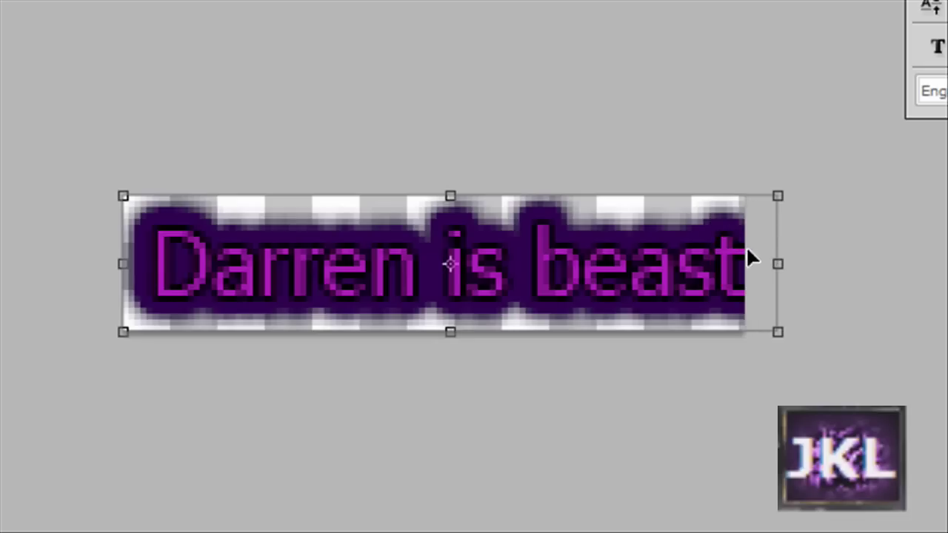
drag(778, 265, 782, 268)
right_click(781, 268)
click(747, 280)
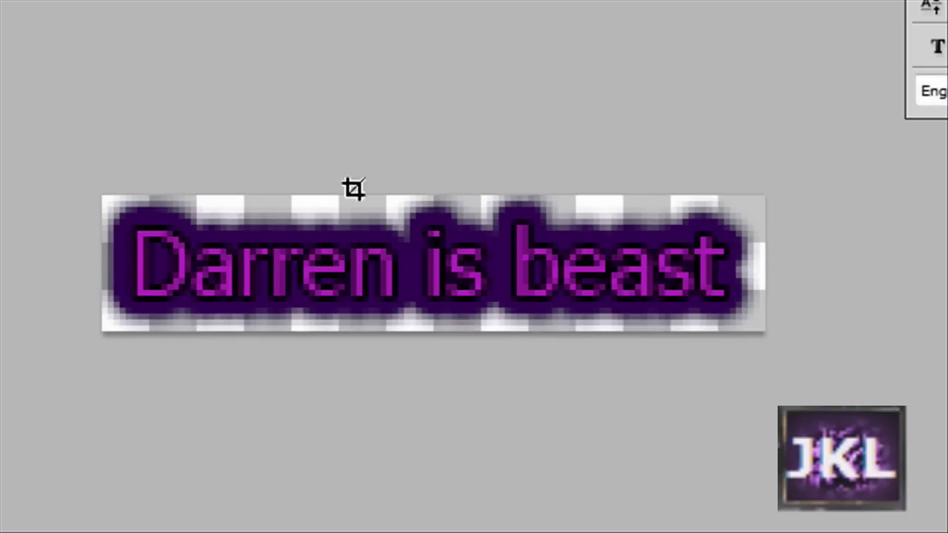
Crop the canvas slightly tighter beside the word "beast", keeping the whole glow inside
drag(106, 192, 888, 400)
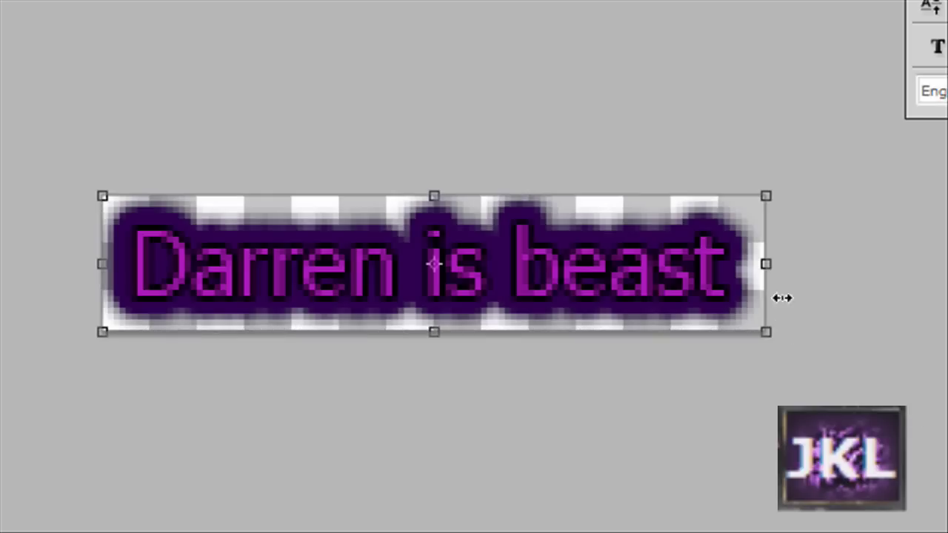
drag(763, 264, 751, 264)
right_click(668, 252)
click(701, 260)
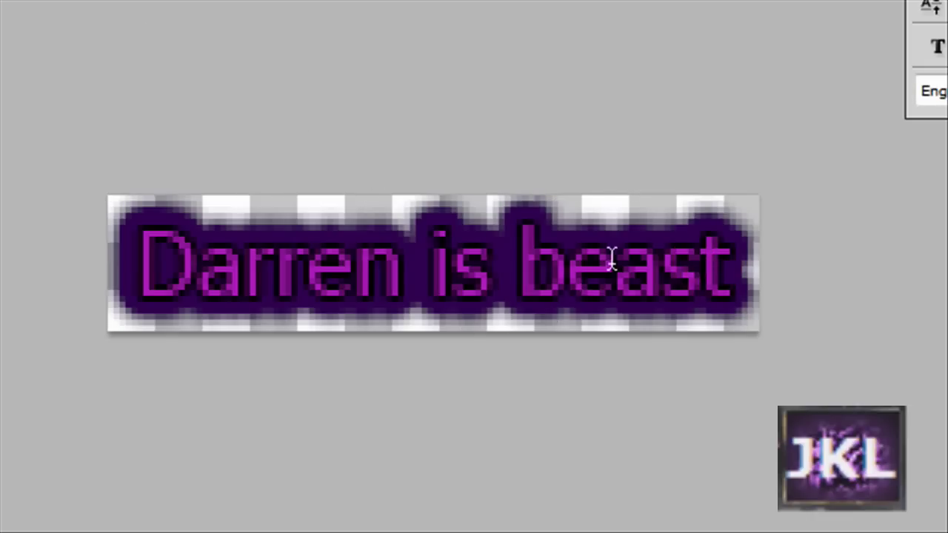
click(526, 231)
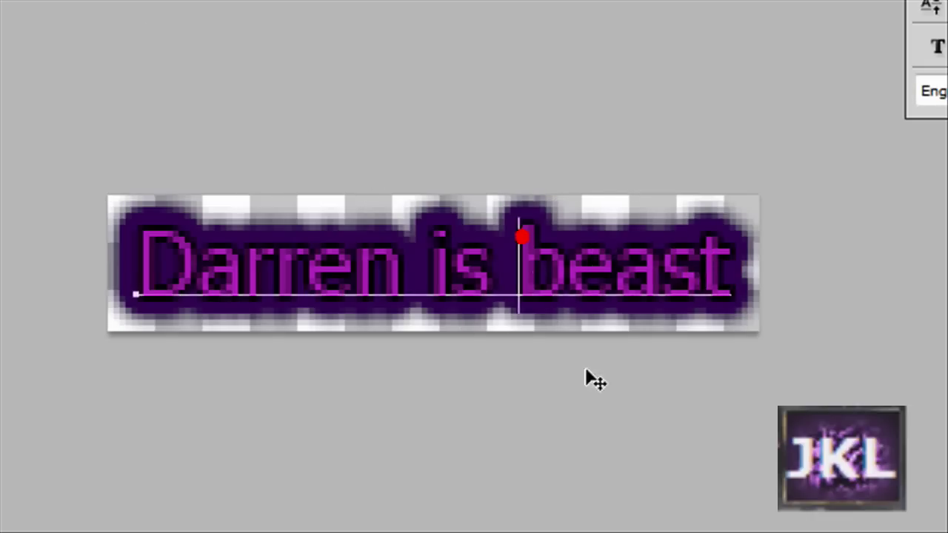
drag(729, 263, 133, 248)
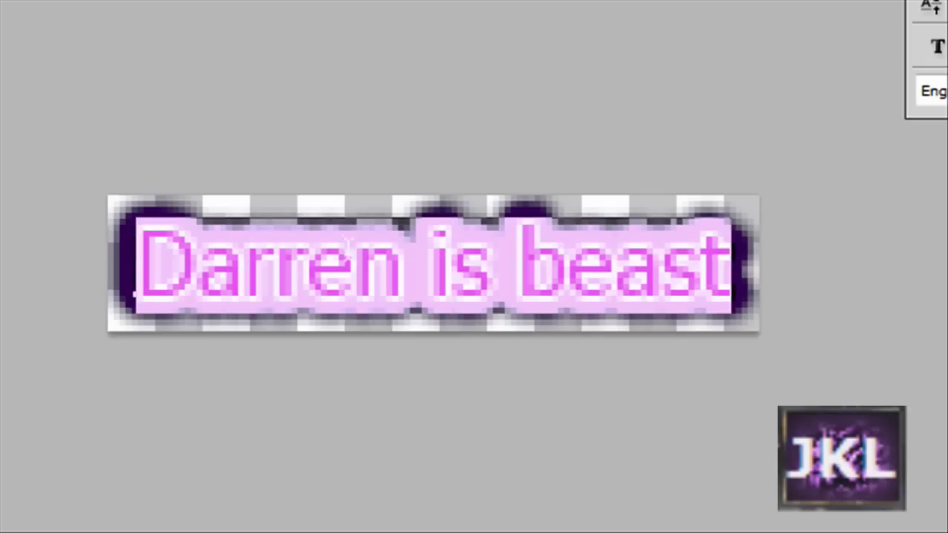
click(349, 253)
Save a copy of the sign on the Desktop as beast2.png in PNG format
click(2, 2)
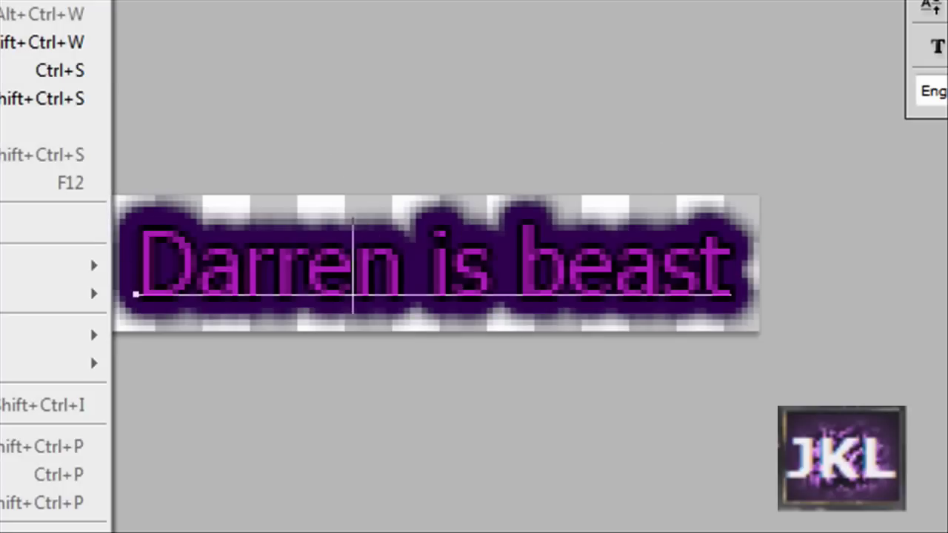
click(15, 98)
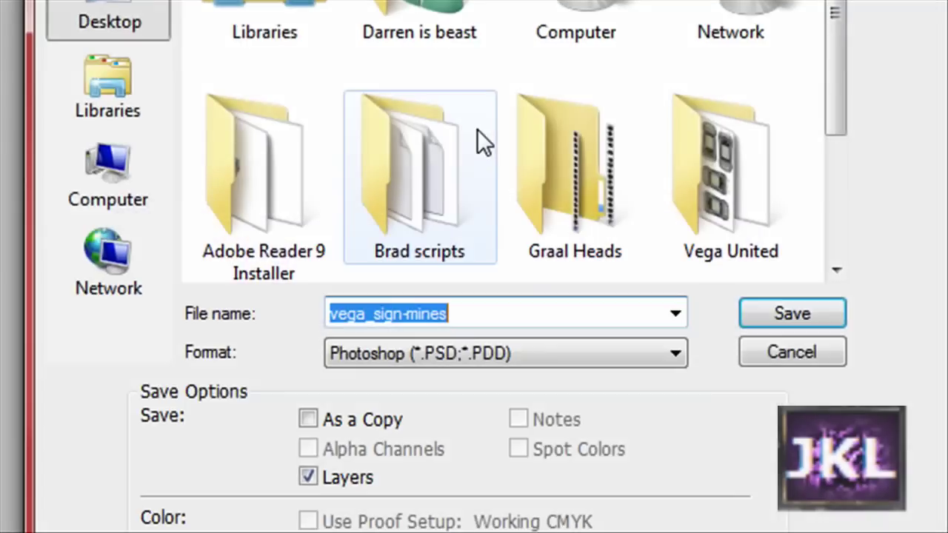
text(beas2)
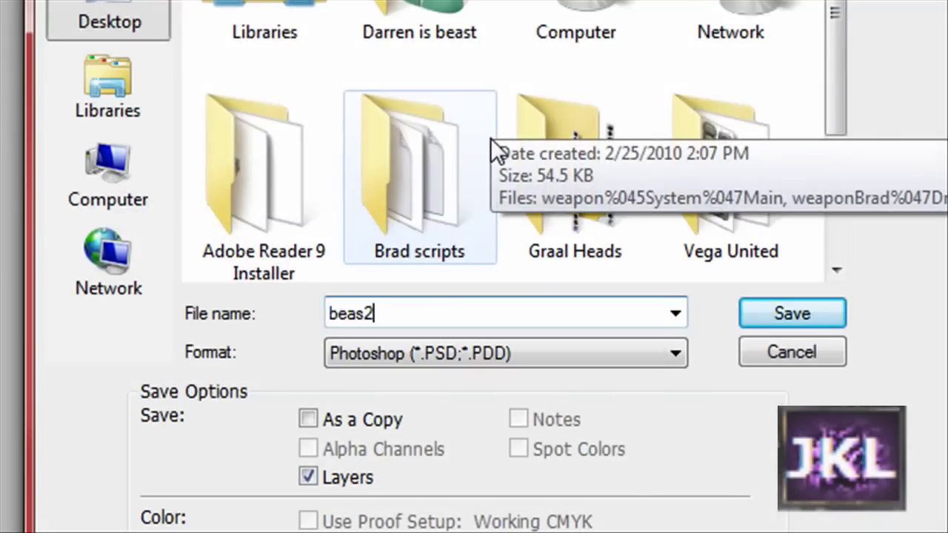
key(BackSpace)
text(t.png)
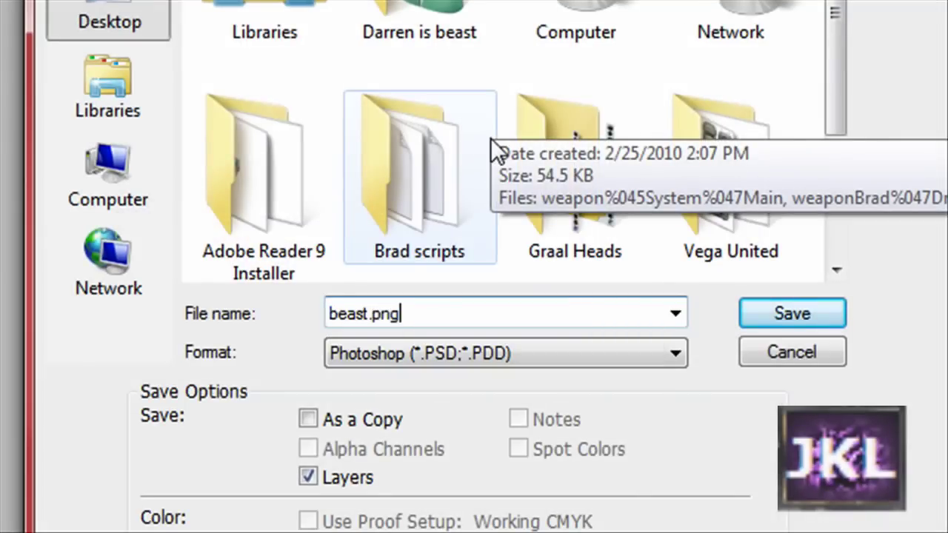
key(Left)
key(Left)
key(Left)
key(Left)
text(2)
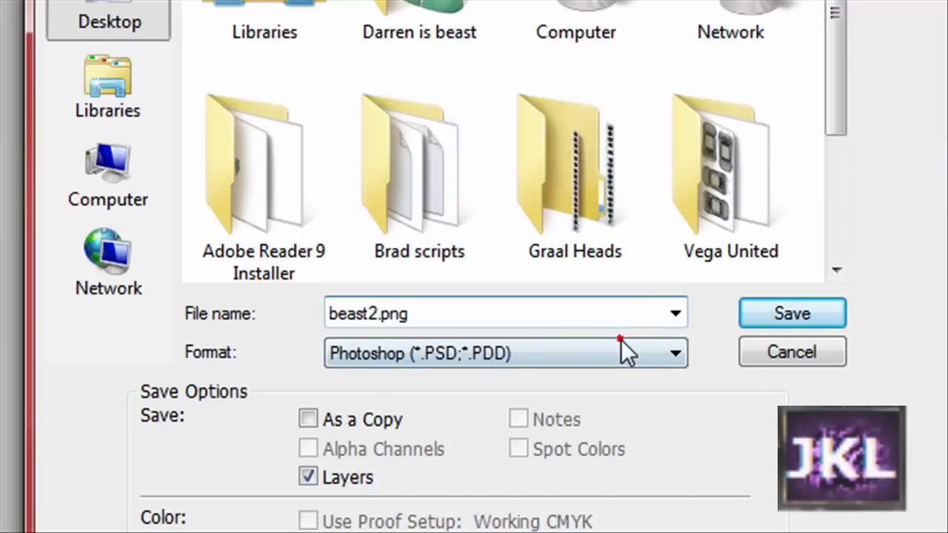
click(621, 339)
click(608, 531)
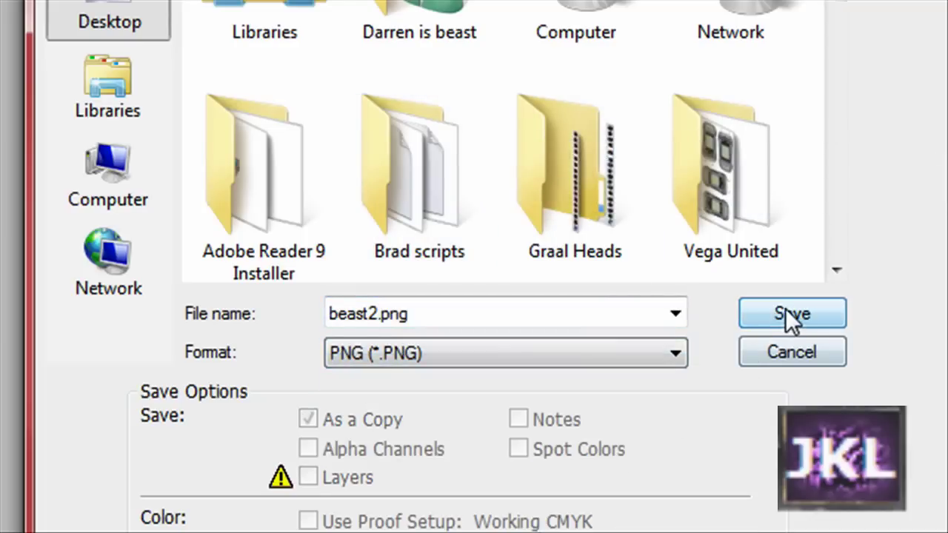
click(784, 308)
click(709, 194)
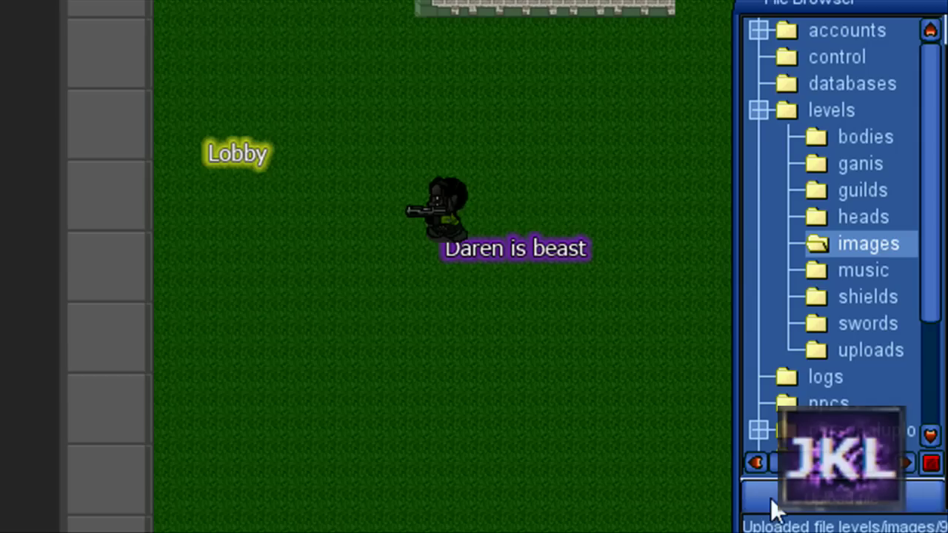
Switch to the game, upload beast2.png to the images folder, and place it below the old sign with the command -img beast2.png
click(770, 499)
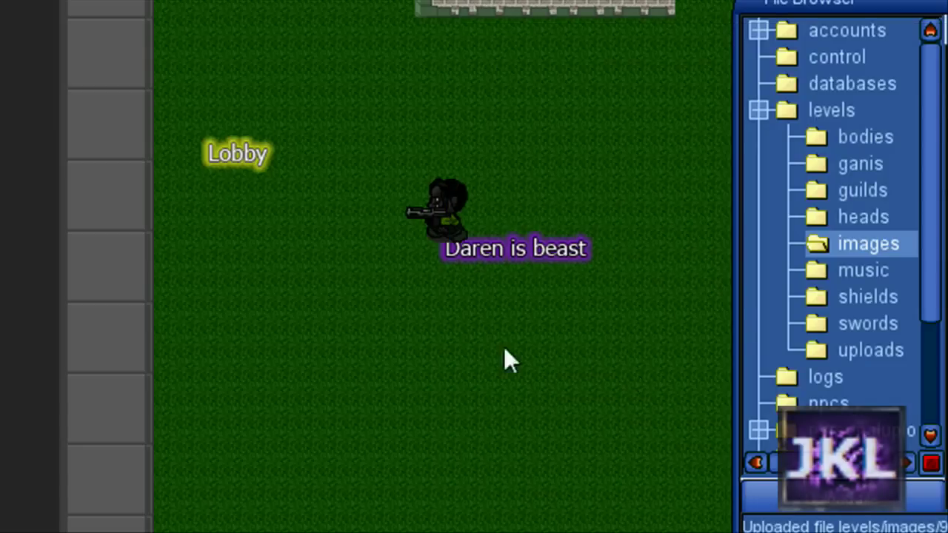
drag(476, 322, 434, 287)
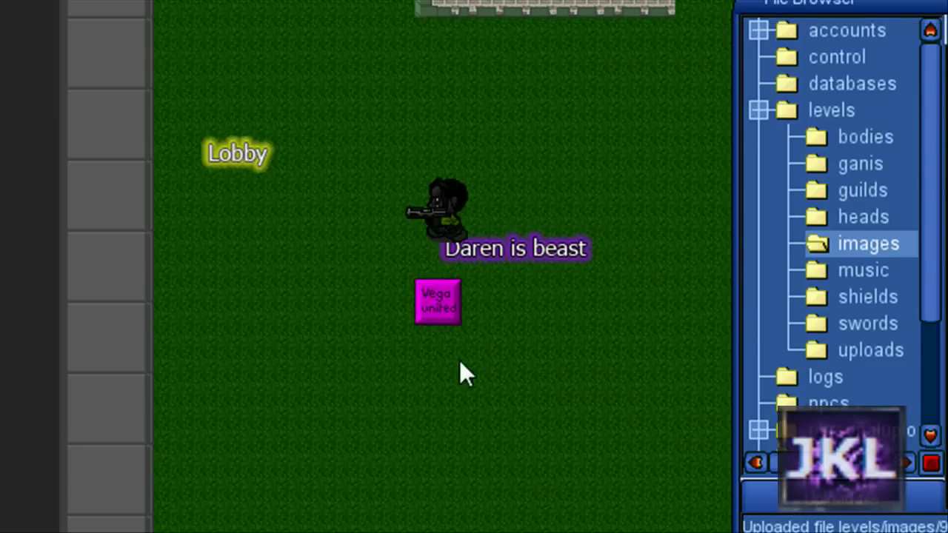
text(-img beast2.png)
key(Return)
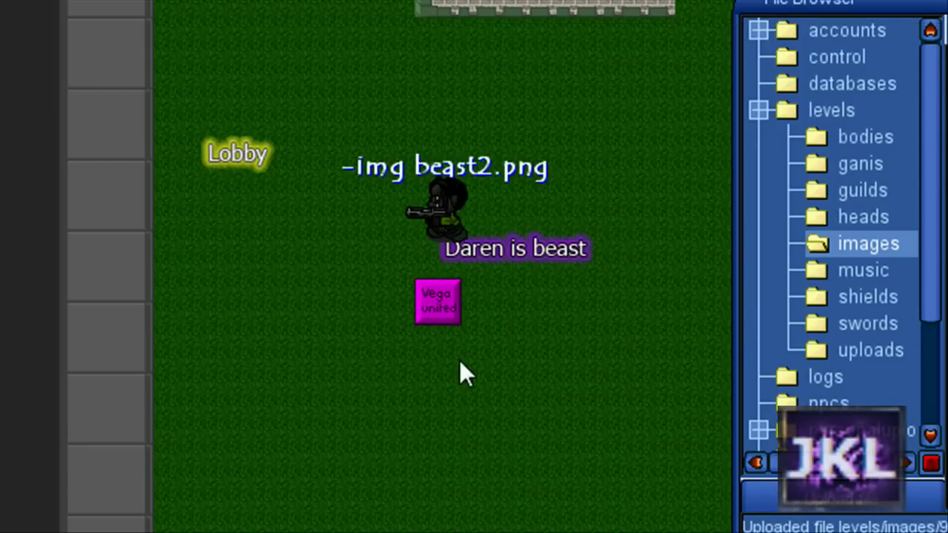
click(439, 301)
Remove the old white-text sign from the level, leaving the magenta one in place
key(Left)
key(Up)
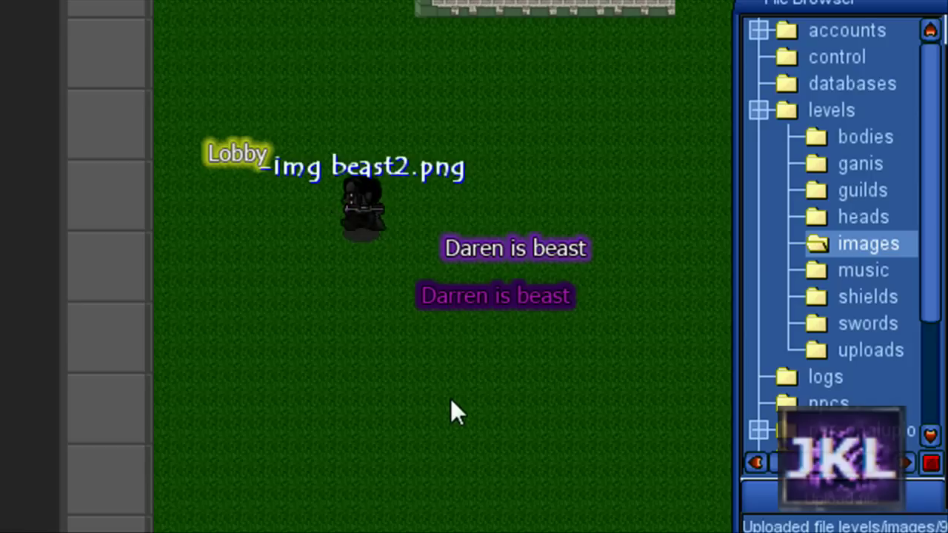
key(Right)
key(Left)
key(Right)
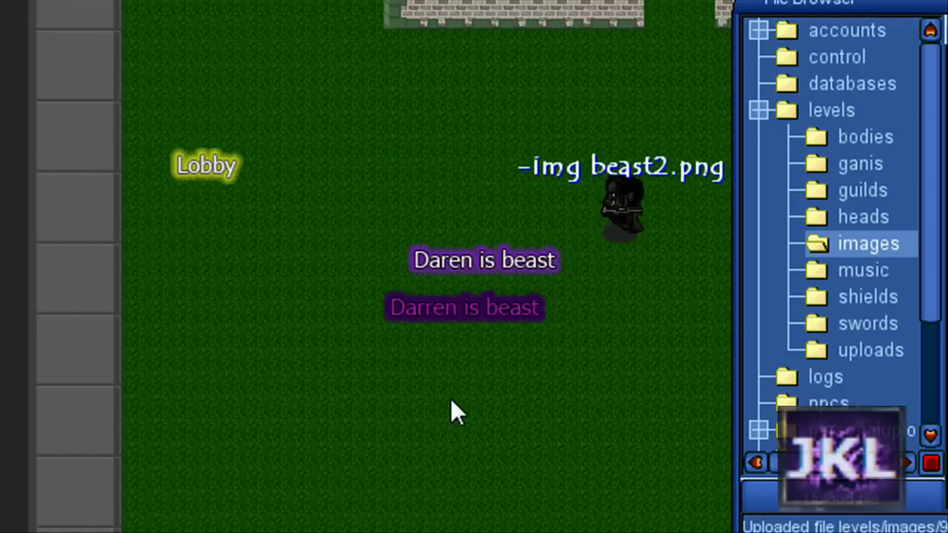
key(Left)
click(461, 259)
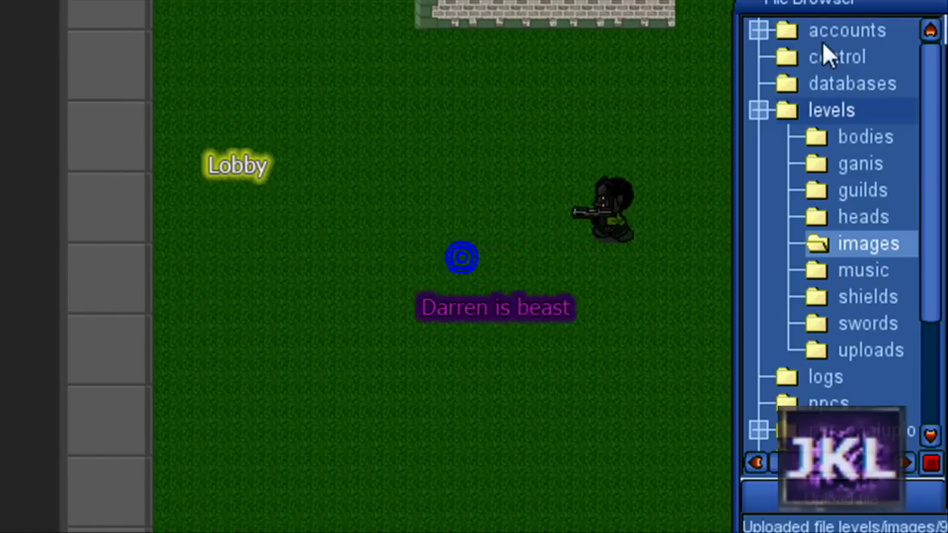
Delete beast.png from the levels/images folder in the File Browser and move the browser window aside
drag(829, 4, 452, 4)
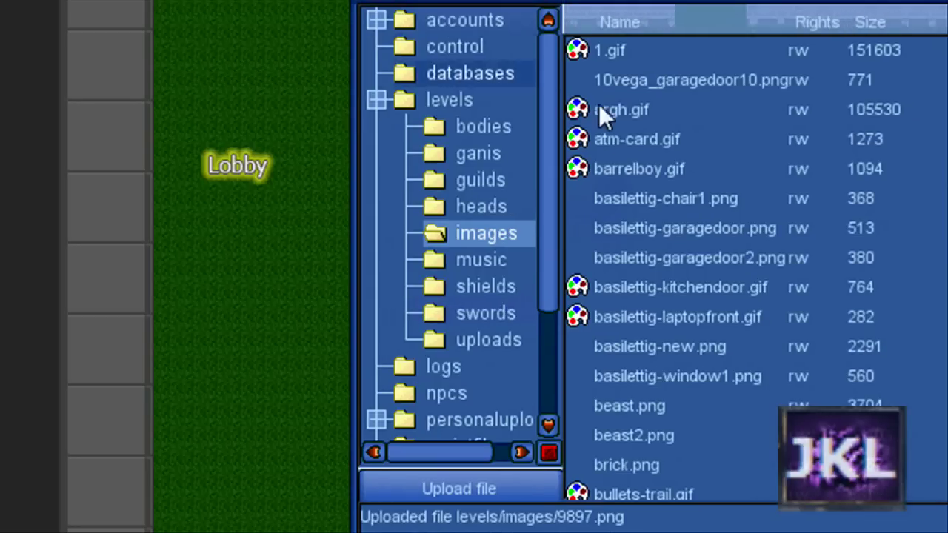
right_click(637, 406)
click(688, 490)
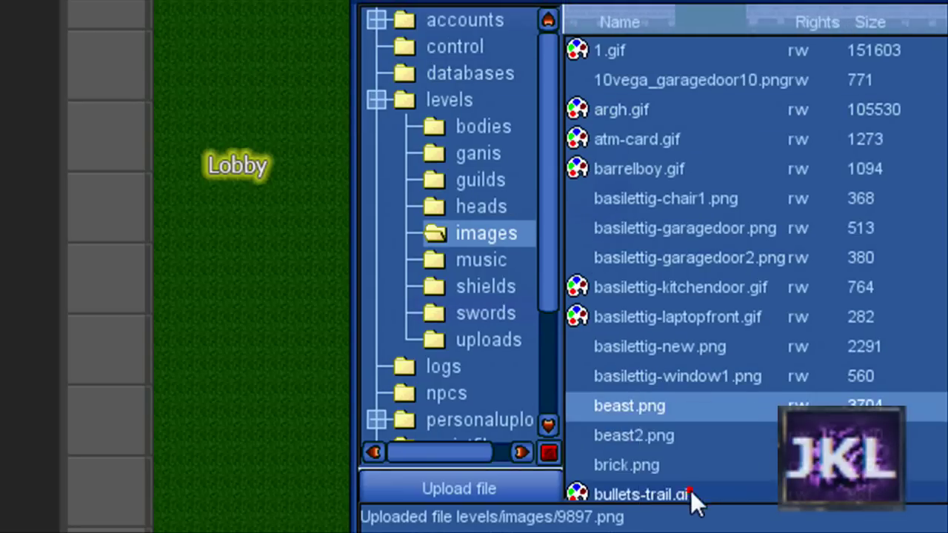
drag(592, 2, 795, 2)
drag(622, 1, 943, 1)
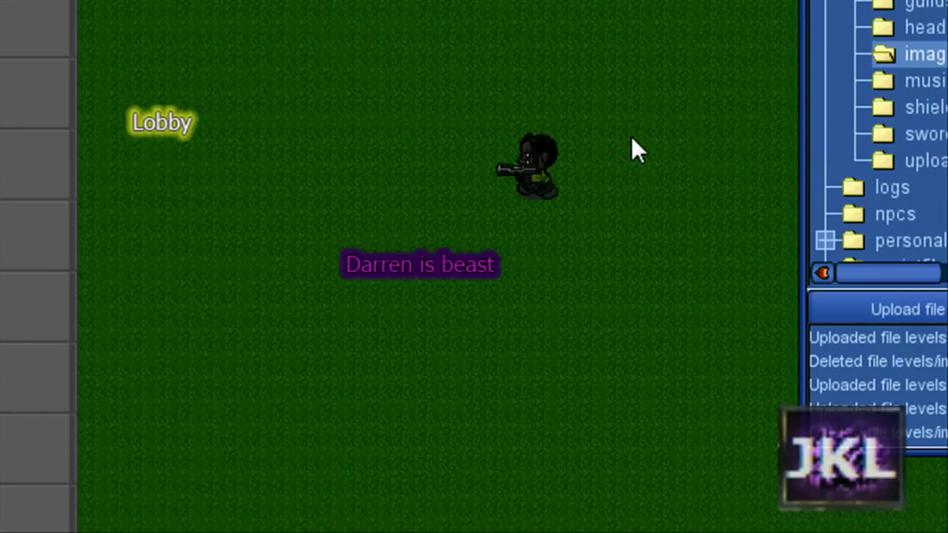
key(Up)
key(Left)
key(Down)
key(d)
key(Right)
key(d)
key(Up)
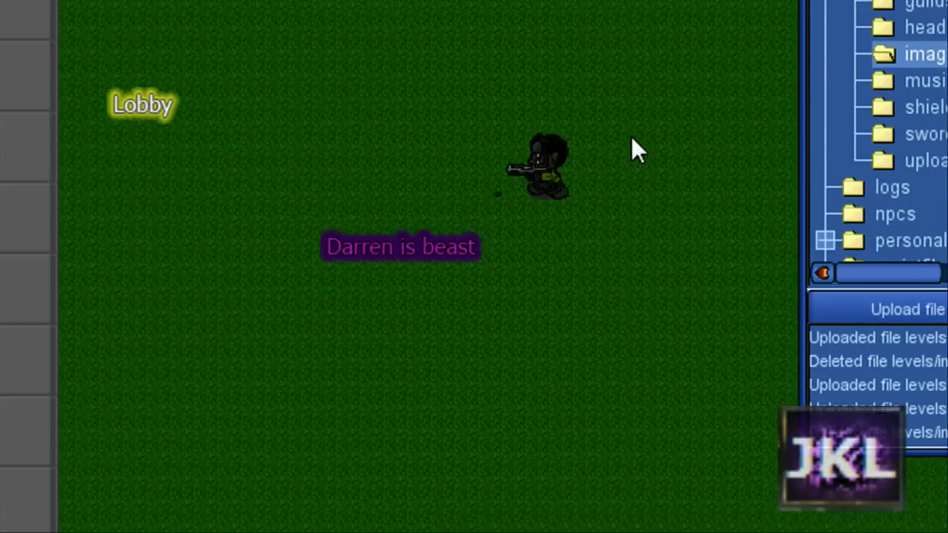
key(Left)
key(Down)
key(Right)
key(Right)
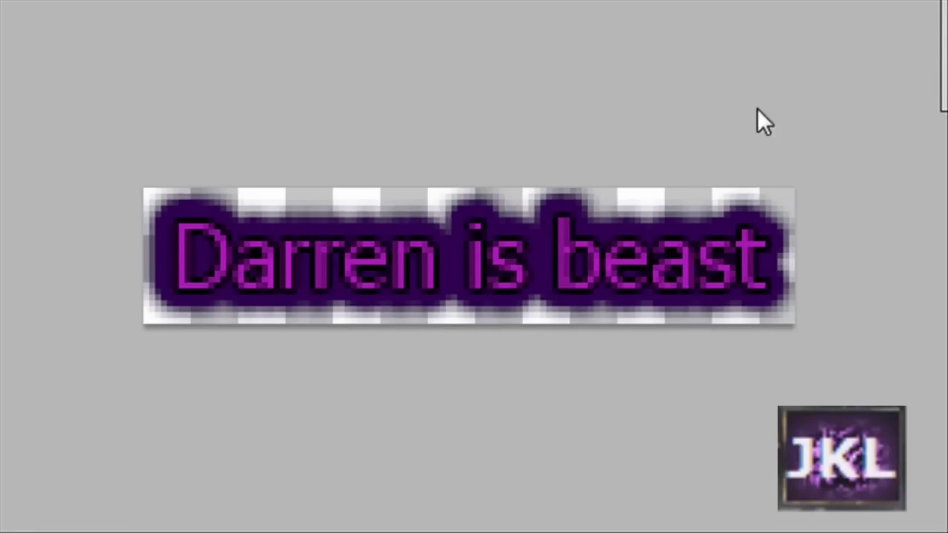
Return to Photoshop, start a new text layer above the sign, and shift its starting point slightly up and to the left
click(344, 101)
key(ctrl+v)
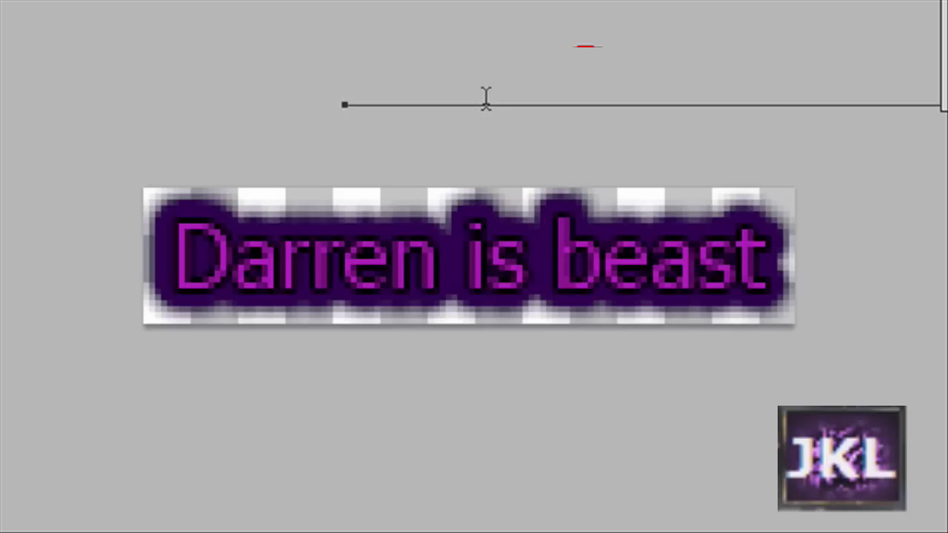
key(alt+e)
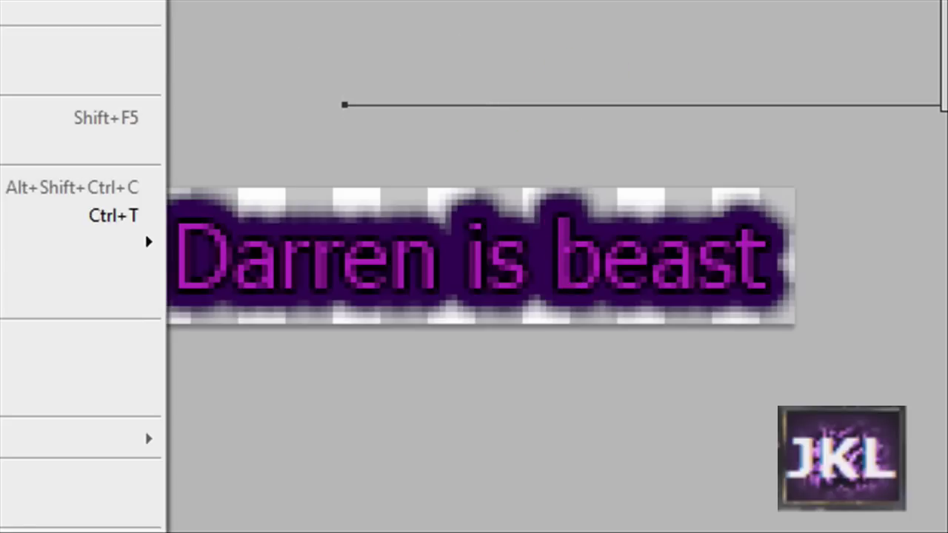
key(ctrl+z)
key(alt+e)
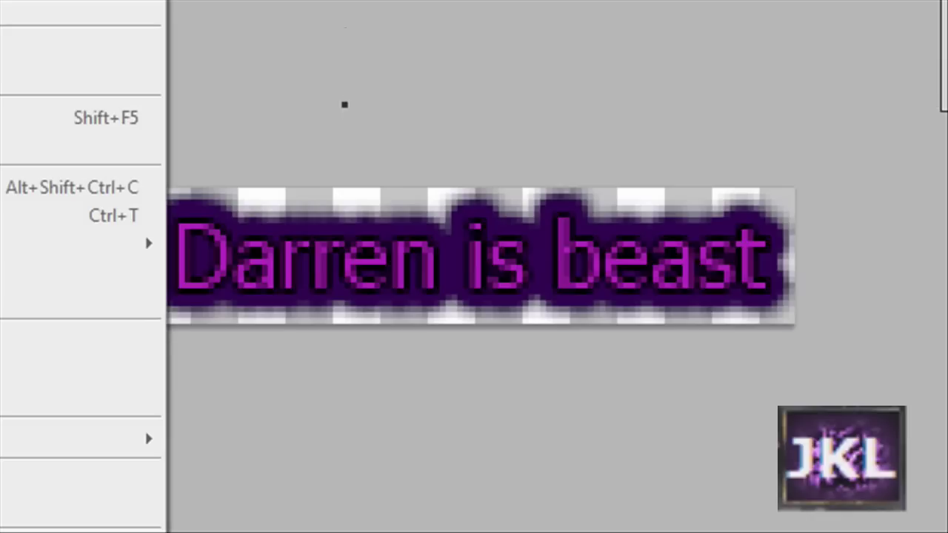
click(348, 242)
drag(393, 264, 363, 265)
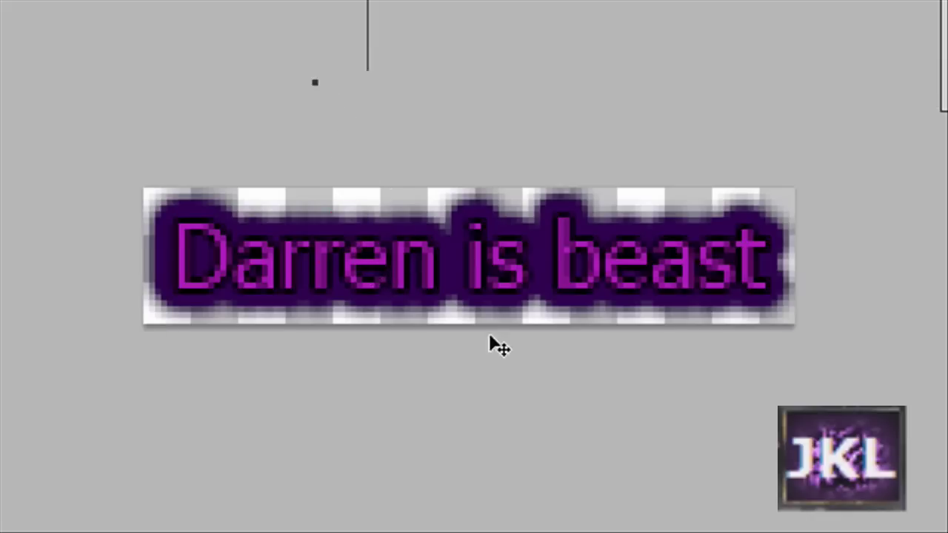